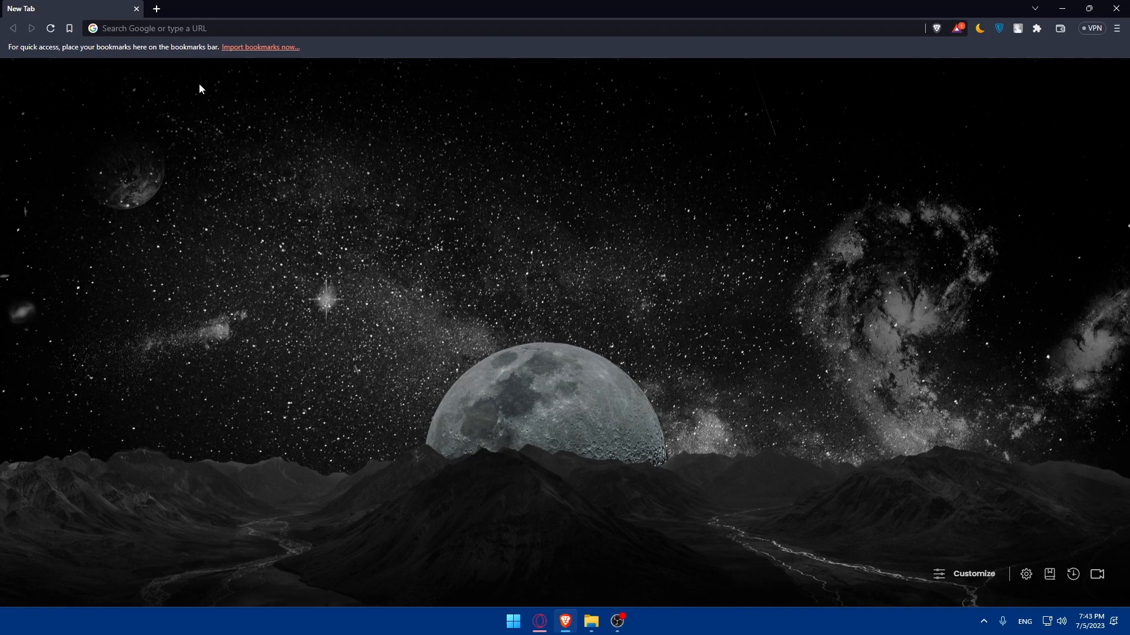
Open canva.com in the browser.
{"action": "left_click", "coordinate": [180, 29]}
{"action": "type", "text": "can"}
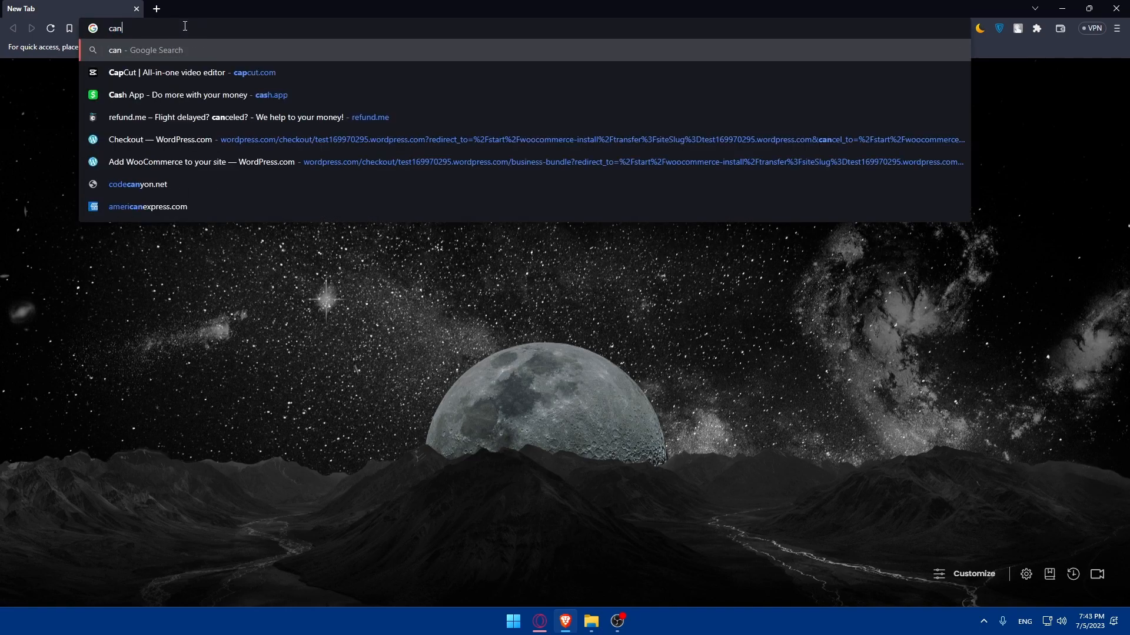
{"action": "type", "text": "va.com"}
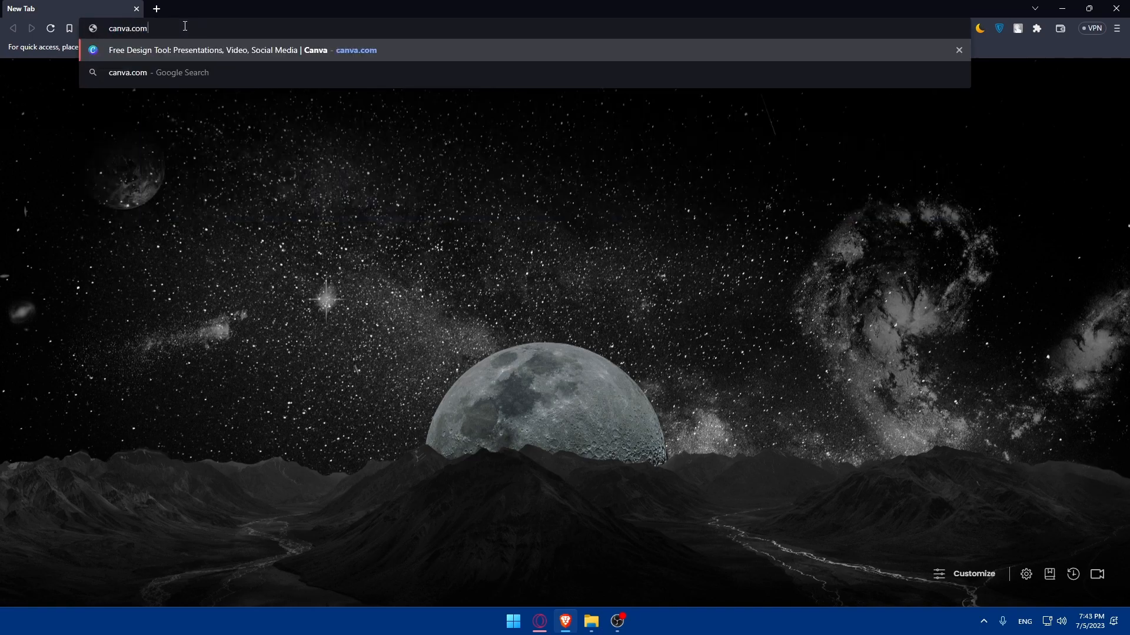
{"action": "key", "text": "Return"}
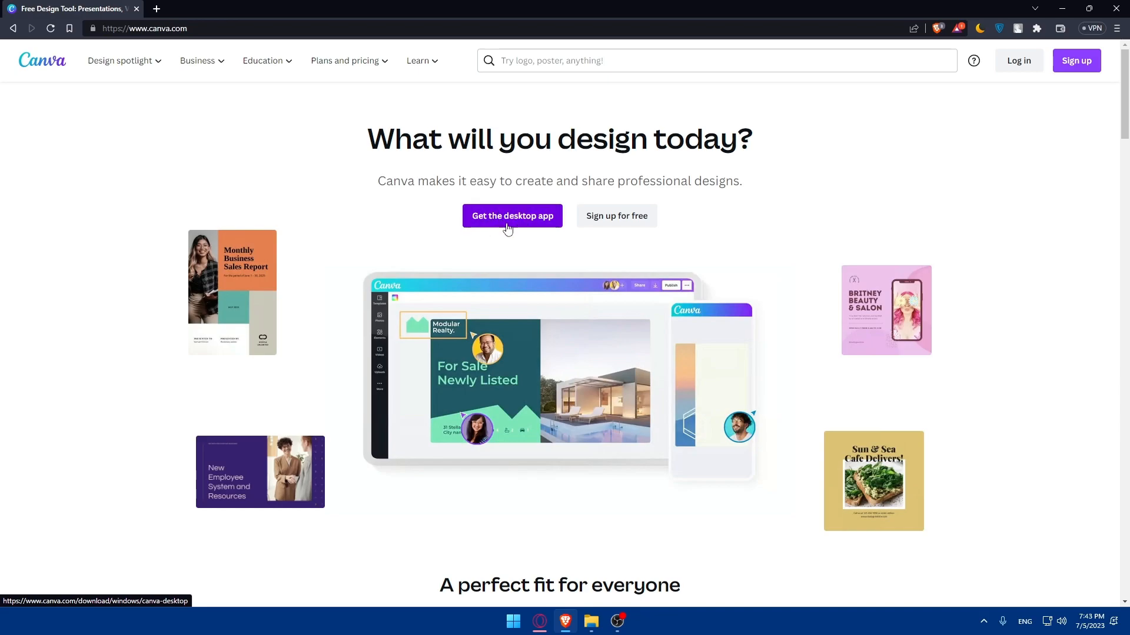
Sign up for a free Canva account by continuing with a Google account.
{"action": "left_click", "coordinate": [595, 220]}
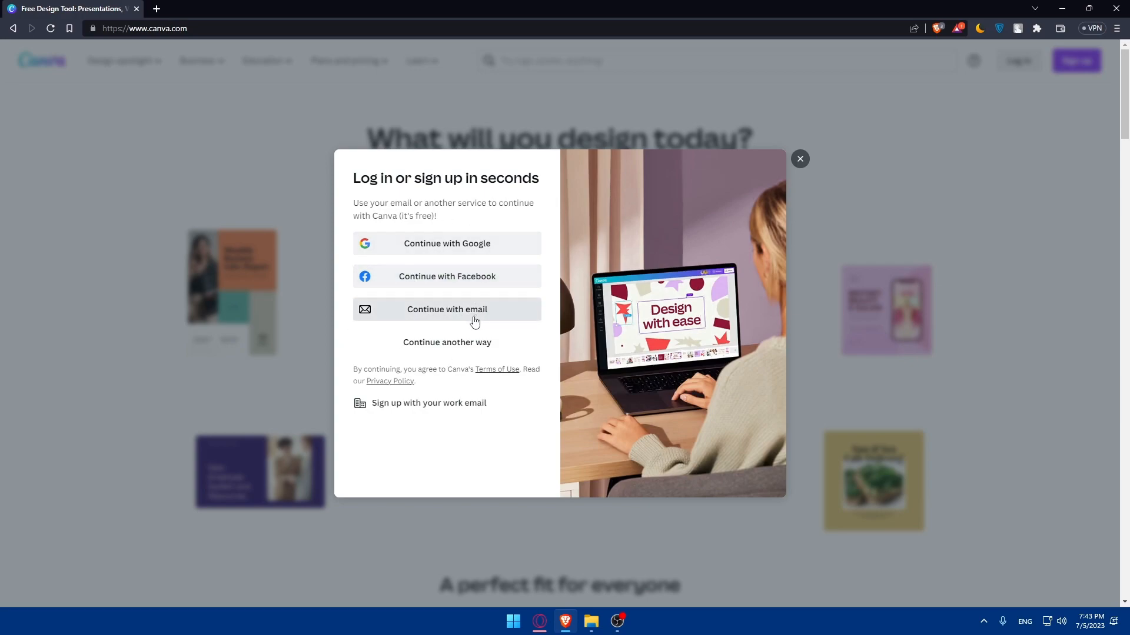
{"action": "left_click", "coordinate": [435, 250]}
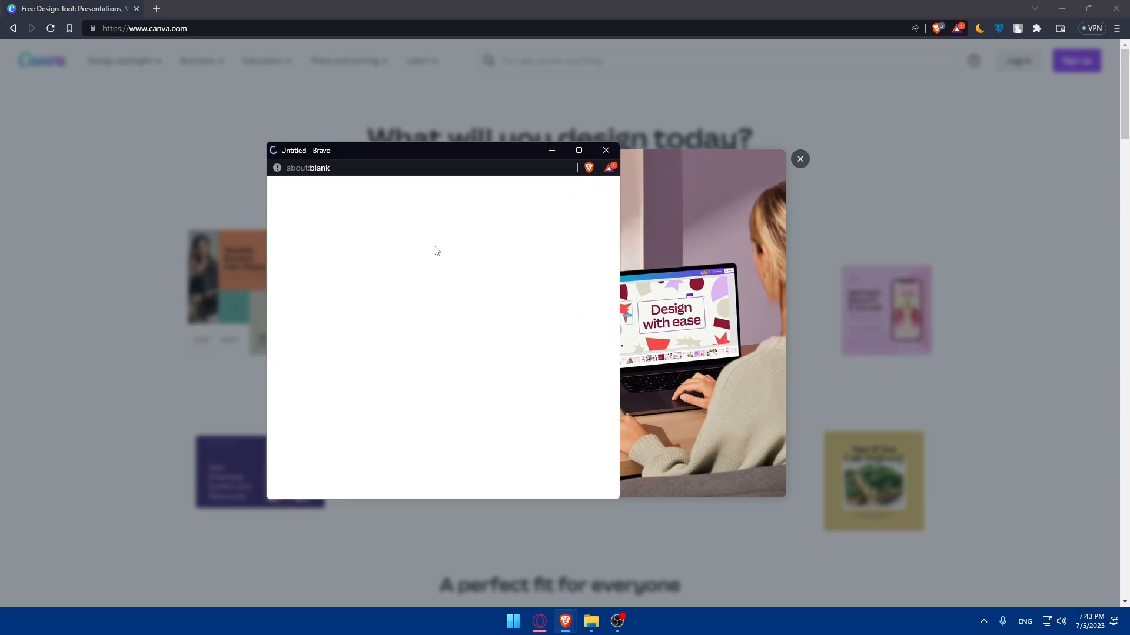
{"action": "left_click", "coordinate": [370, 356]}
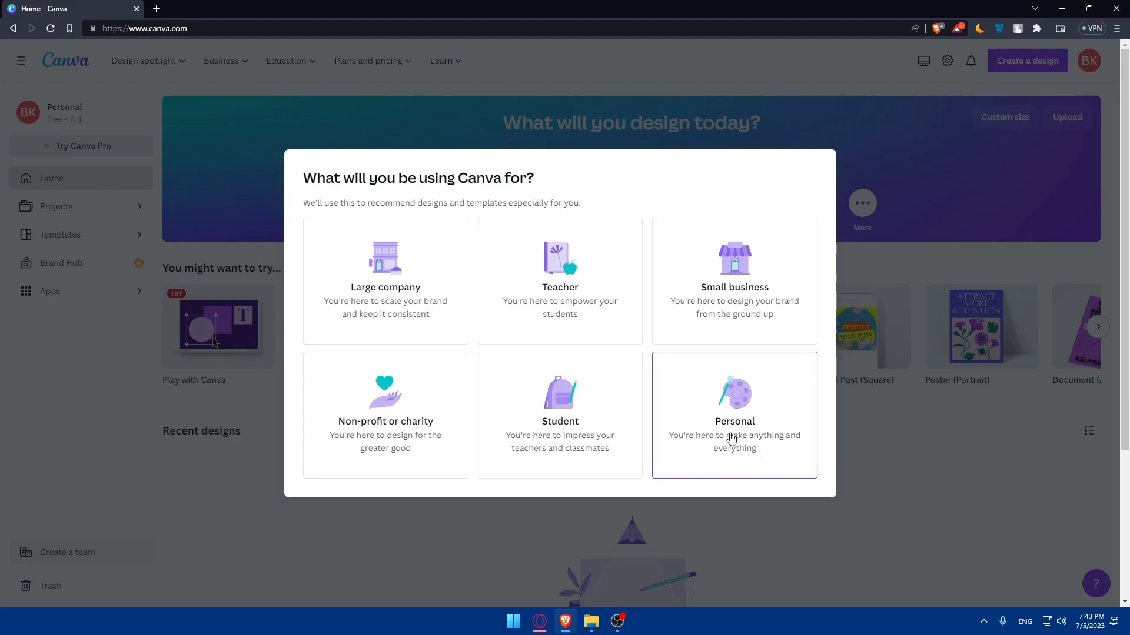
Choose Personal as the usage type and skip the Canva Pro free trial.
{"action": "left_click", "coordinate": [729, 425]}
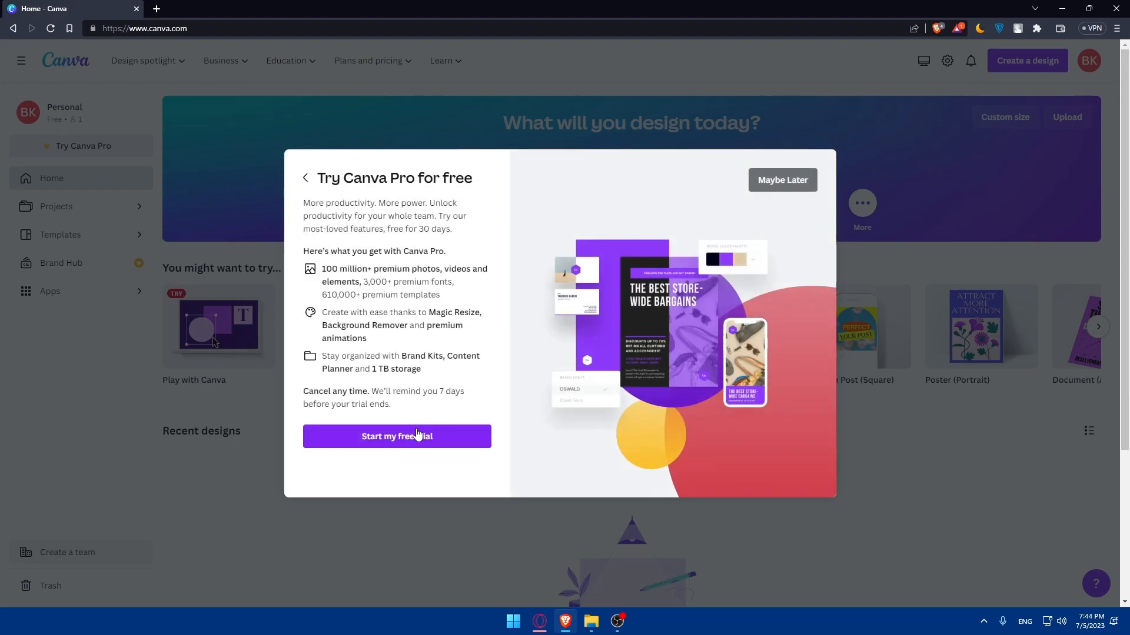
{"action": "left_click", "coordinate": [789, 188]}
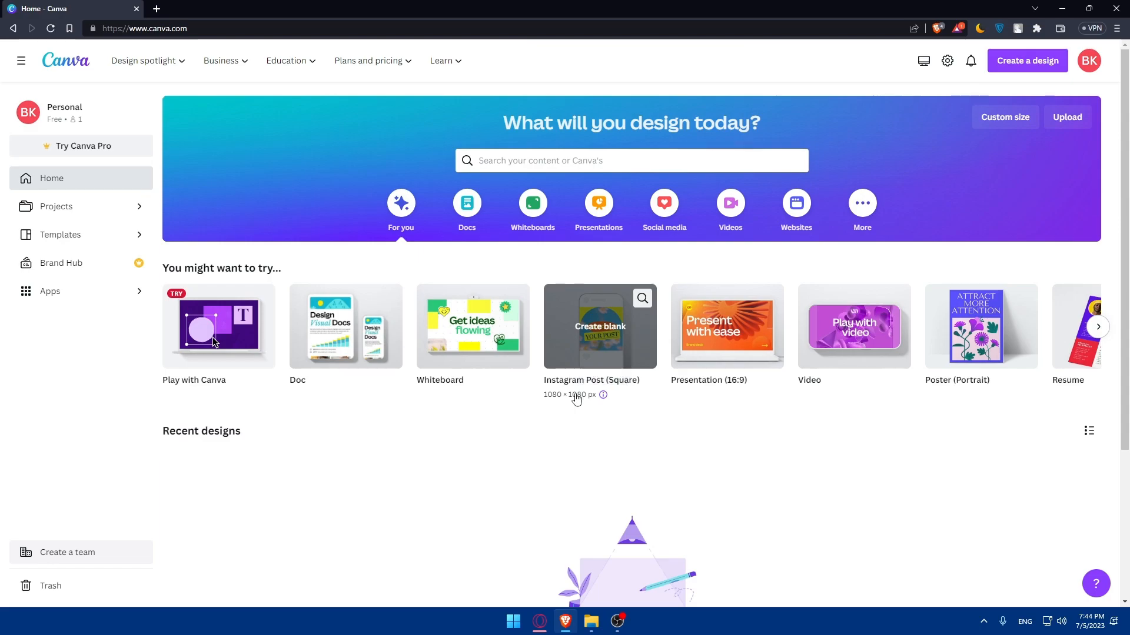
Create a new YouTube Shorts design at 1080 × 1920 px.
{"action": "left_click", "coordinate": [1012, 65]}
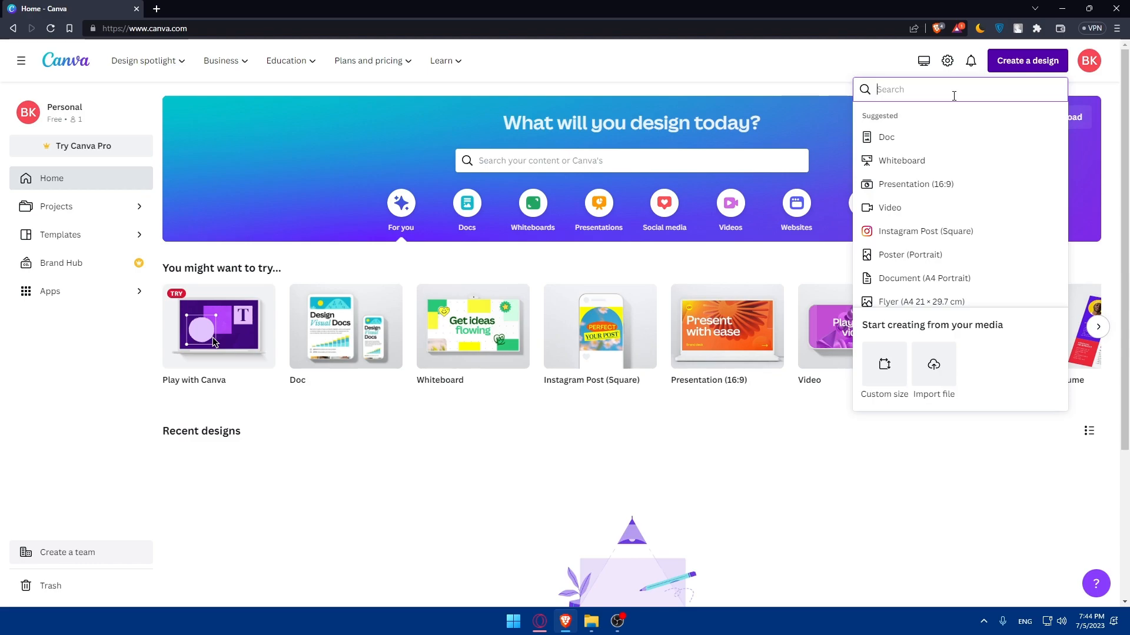
{"action": "type", "text": "youtube shorts"}
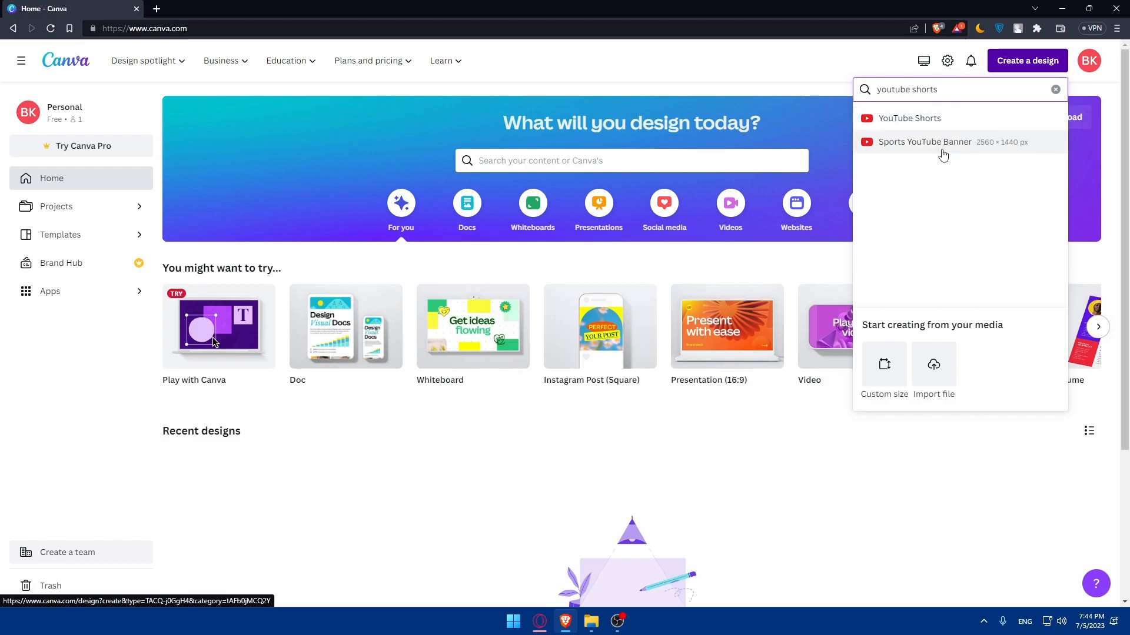
{"action": "left_click", "coordinate": [922, 120]}
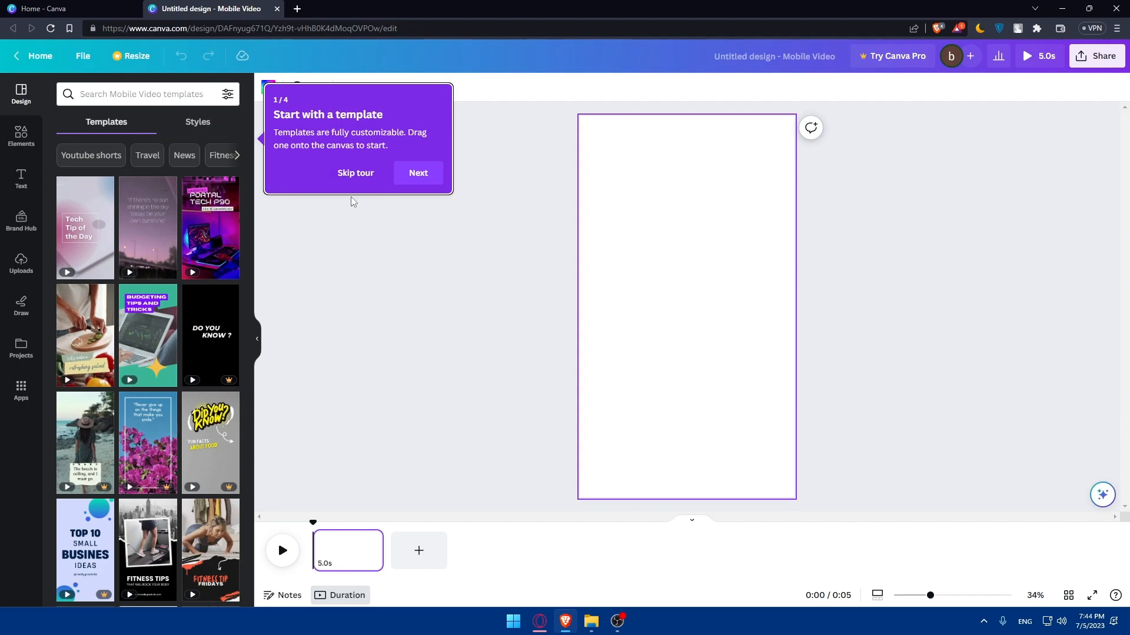
Apply the first page of the Black and Purple Digital Glitch Tech YouTube Shorts template to the canvas.
{"action": "scroll", "coordinate": [186, 240], "scroll_direction": "down", "scroll_amount": 5}
{"action": "scroll", "coordinate": [186, 240], "scroll_direction": "down", "scroll_amount": 3}
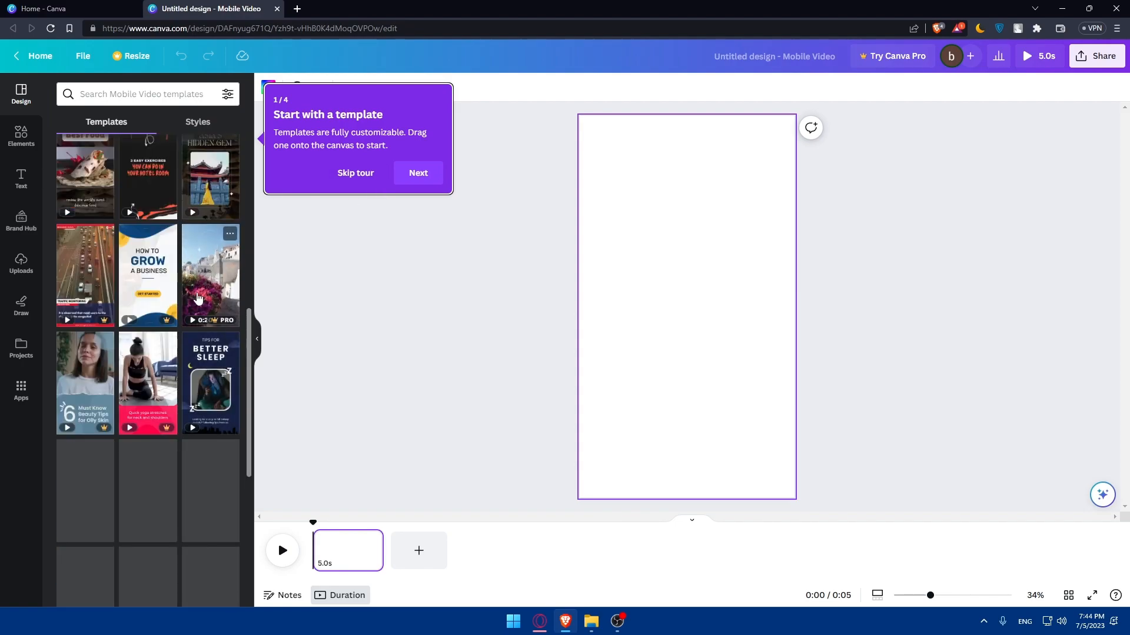
{"action": "scroll", "coordinate": [167, 324], "scroll_direction": "up", "scroll_amount": 8}
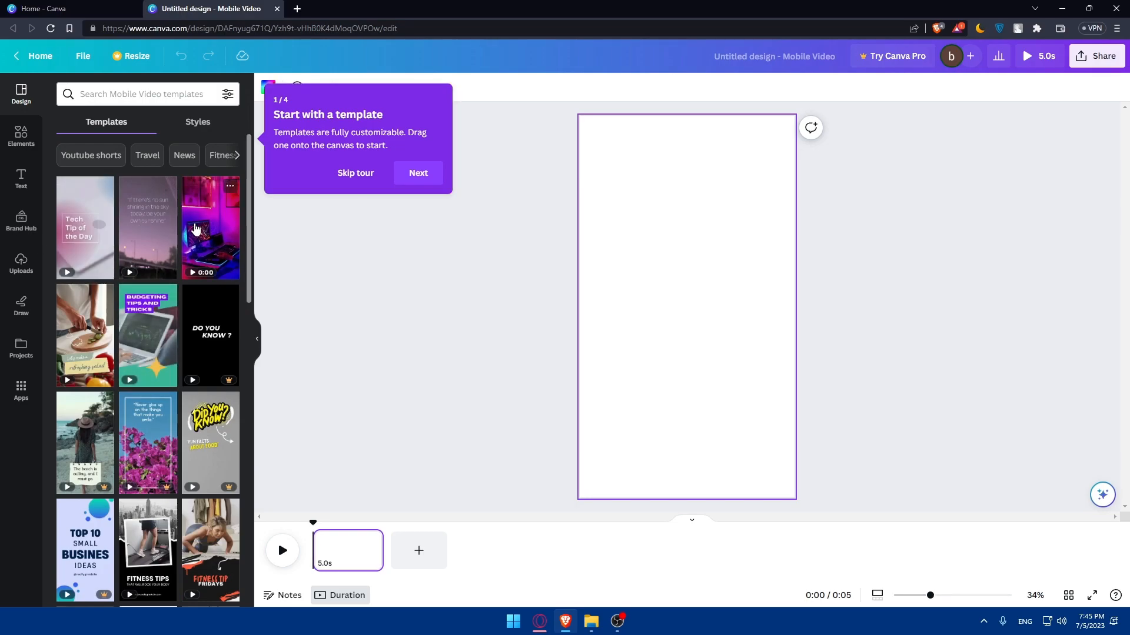
{"action": "left_click", "coordinate": [210, 233]}
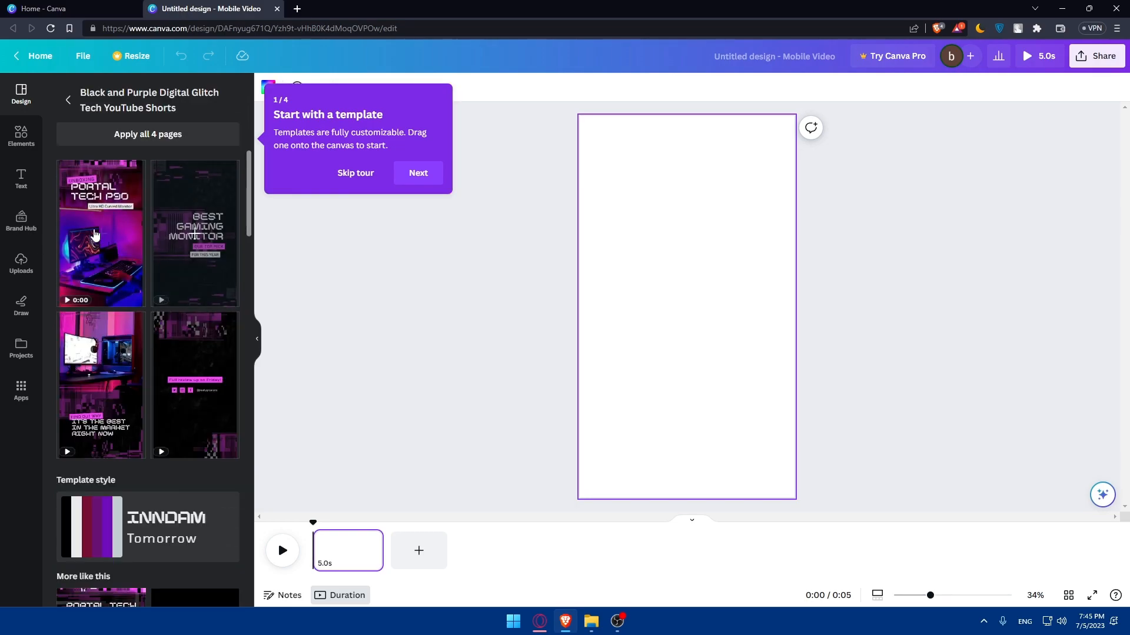
{"action": "left_click", "coordinate": [95, 233]}
Step through the editor's introductory tour to the end.
{"action": "left_click", "coordinate": [418, 174]}
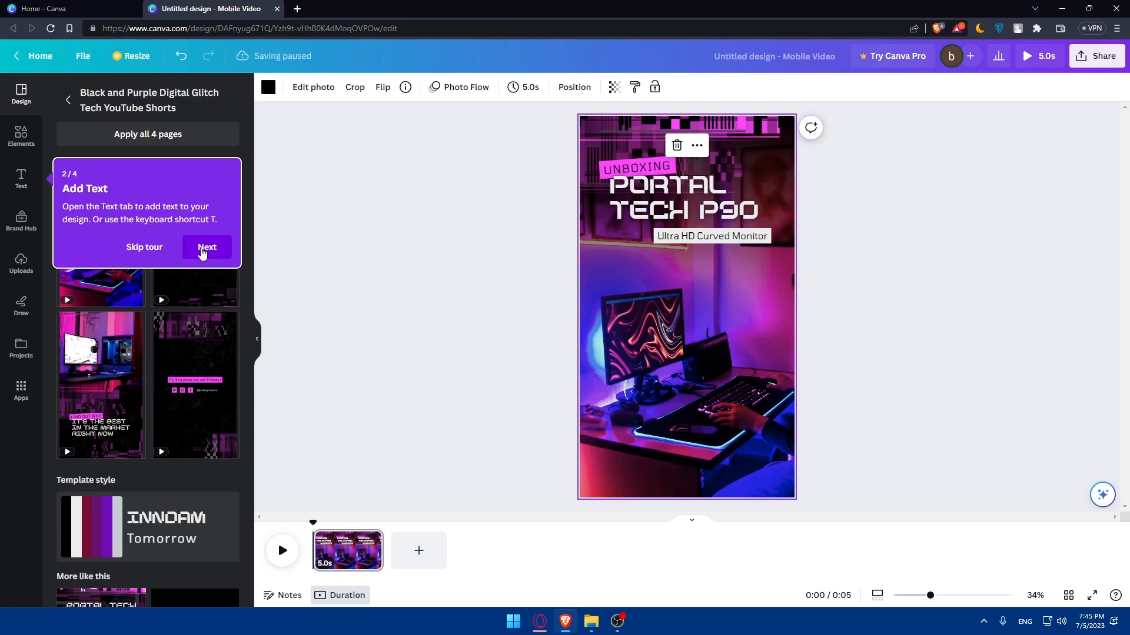
{"action": "left_click", "coordinate": [202, 253]}
{"action": "left_click", "coordinate": [209, 345]}
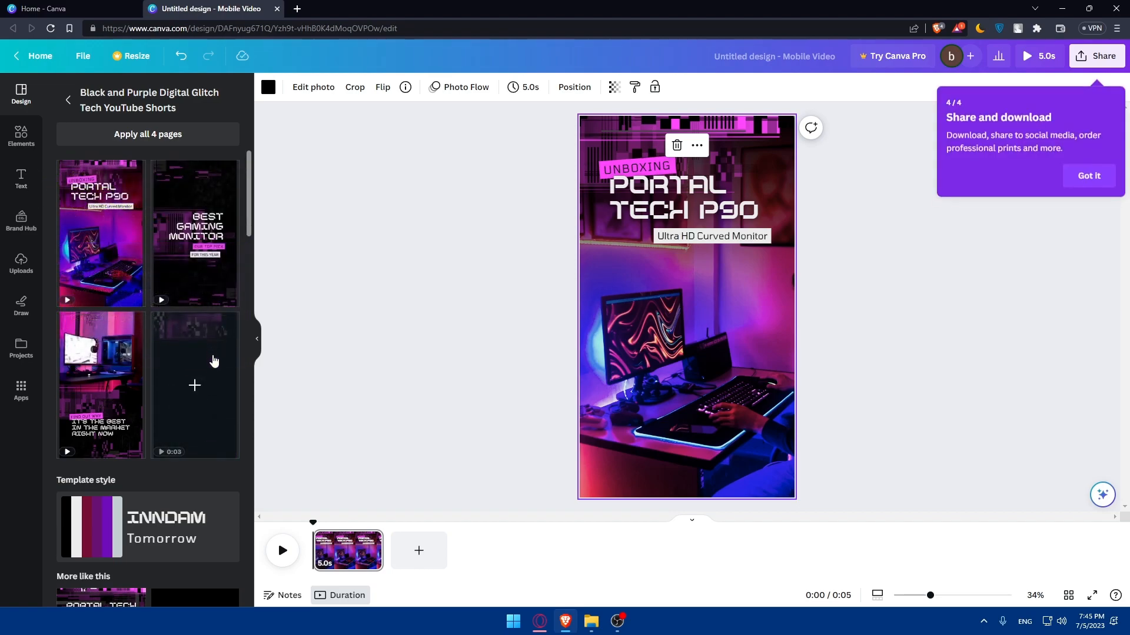
{"action": "left_click", "coordinate": [1089, 169]}
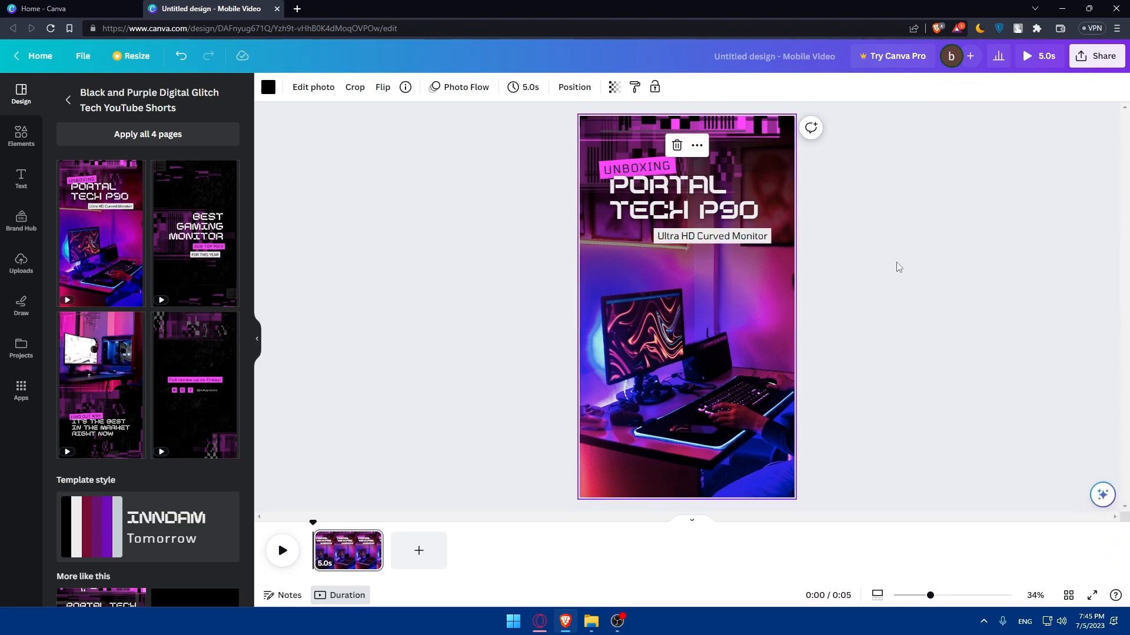
Try editing the PORTAL TECH P90 title text, selecting part of it before leaving the text unchanged.
{"action": "left_click", "coordinate": [680, 197]}
{"action": "key", "text": "Escape"}
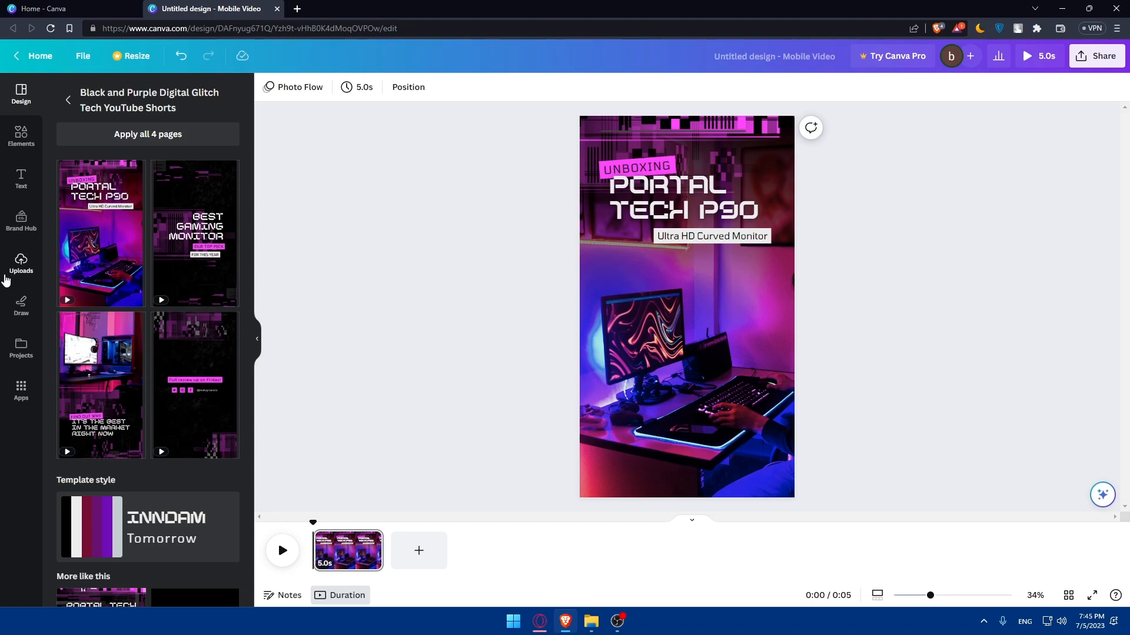
{"action": "left_click", "coordinate": [689, 194]}
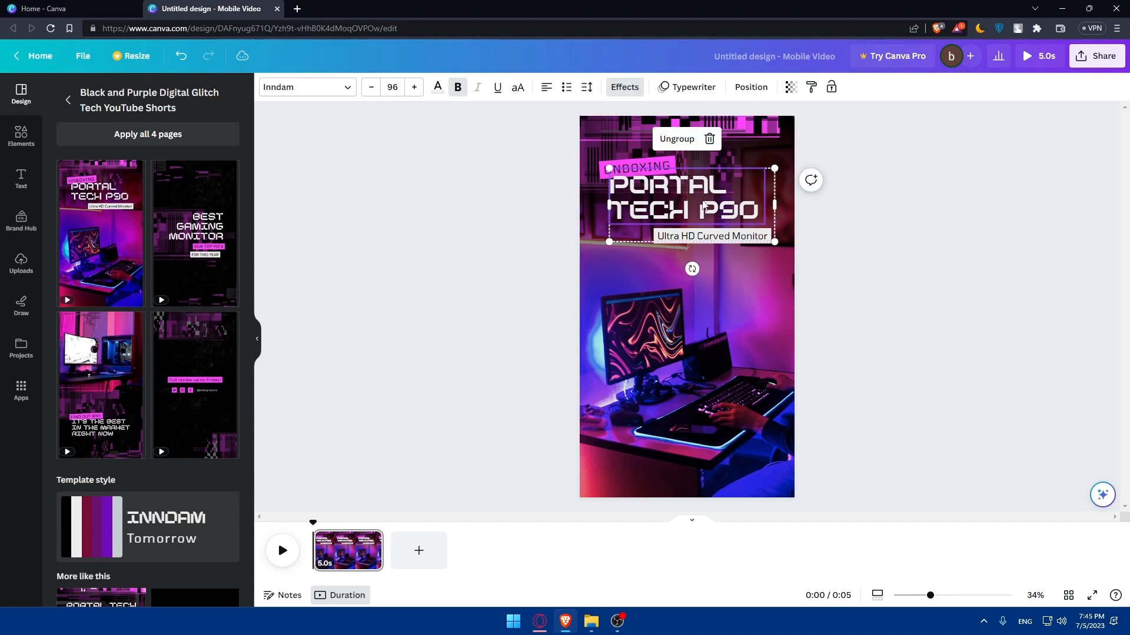
{"action": "double_click", "coordinate": [700, 190]}
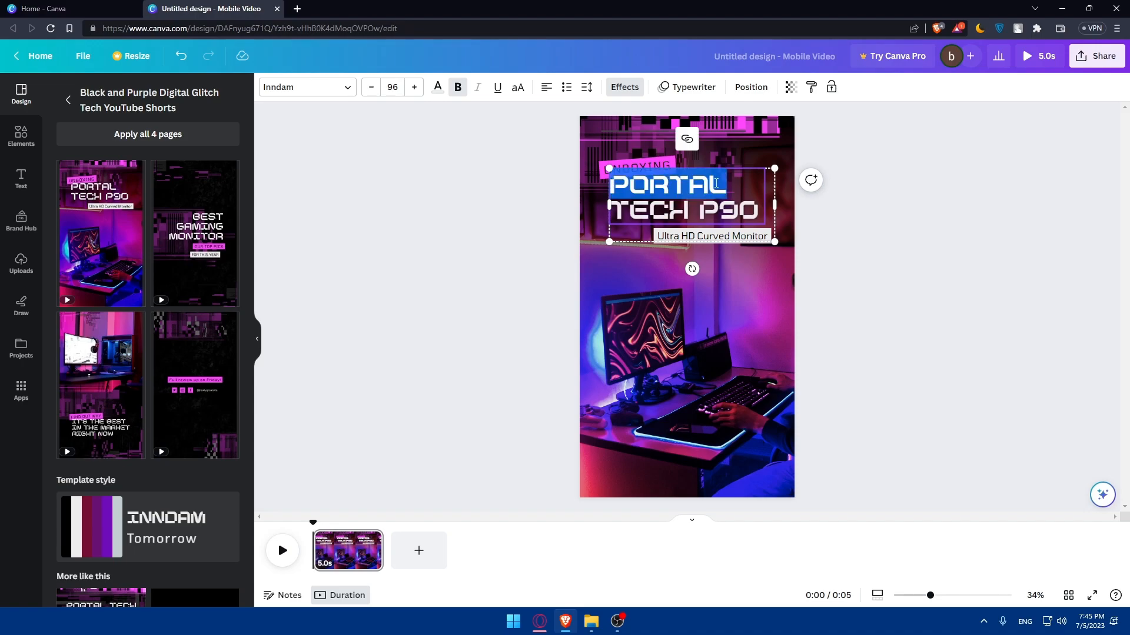
{"action": "left_click", "coordinate": [703, 190]}
{"action": "left_click", "coordinate": [736, 208]}
{"action": "left_click_drag", "start_coordinate": [720, 208], "coordinate": [652, 204]}
{"action": "left_click", "coordinate": [857, 212]}
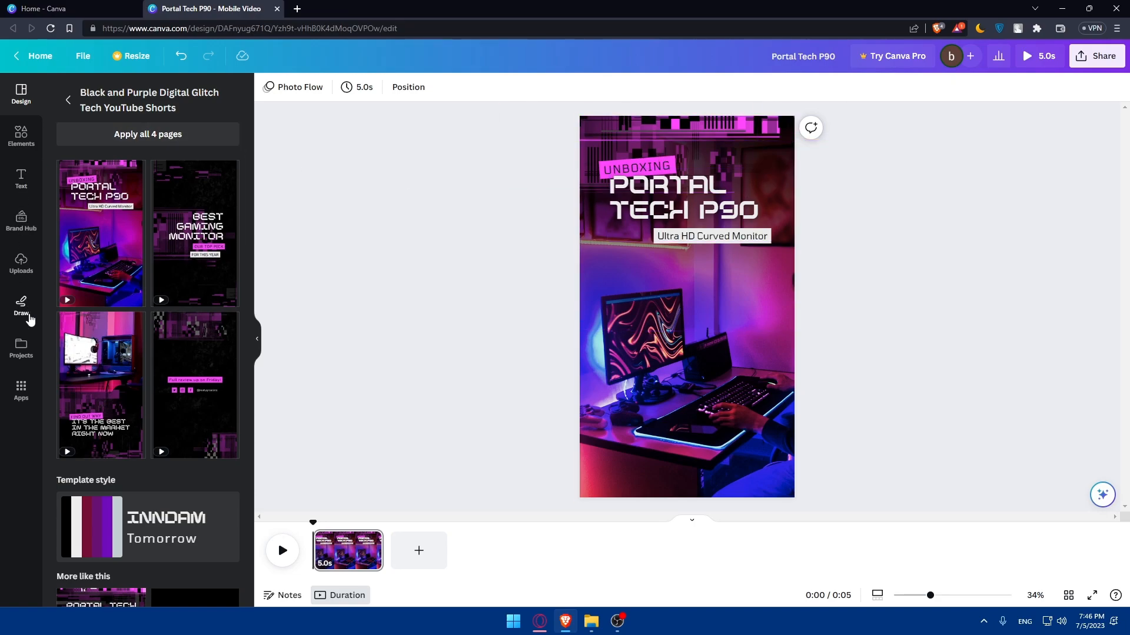
Draw a small red scribble beside the monitor with the Draw tool.
{"action": "left_click", "coordinate": [24, 309]}
{"action": "mouse_move", "coordinate": [655, 281]}
{"action": "left_mouse_down"}
{"action": "mouse_move", "coordinate": [637, 308]}
{"action": "mouse_move", "coordinate": [611, 293]}
{"action": "mouse_move", "coordinate": [655, 286]}
{"action": "left_mouse_up"}
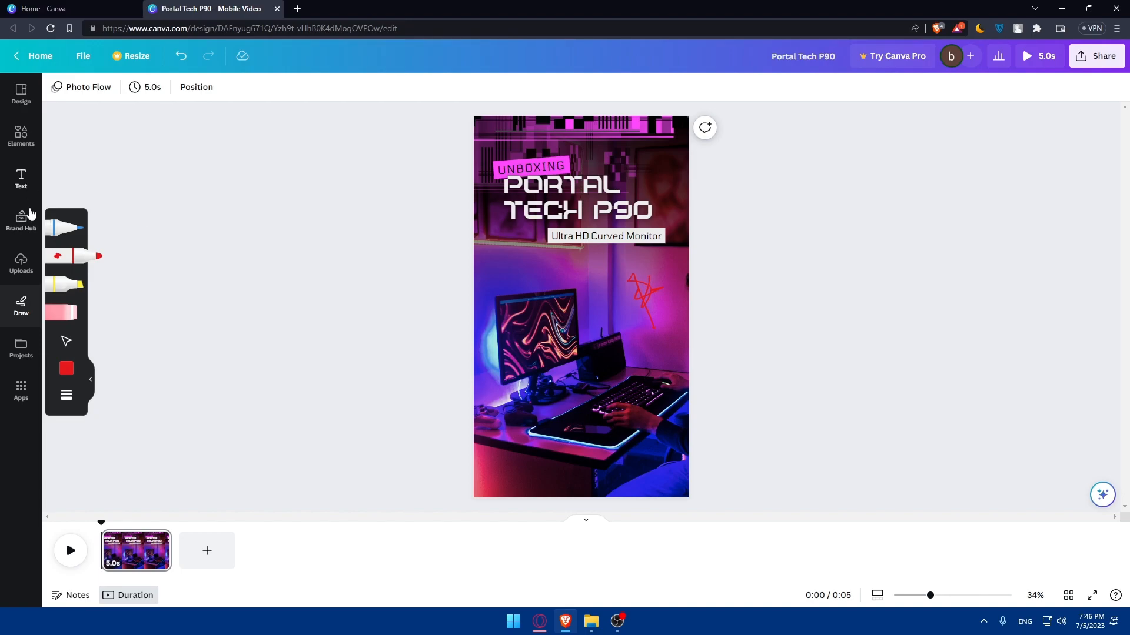
Add a heading text box reading Test to the page.
{"action": "left_click", "coordinate": [21, 177]}
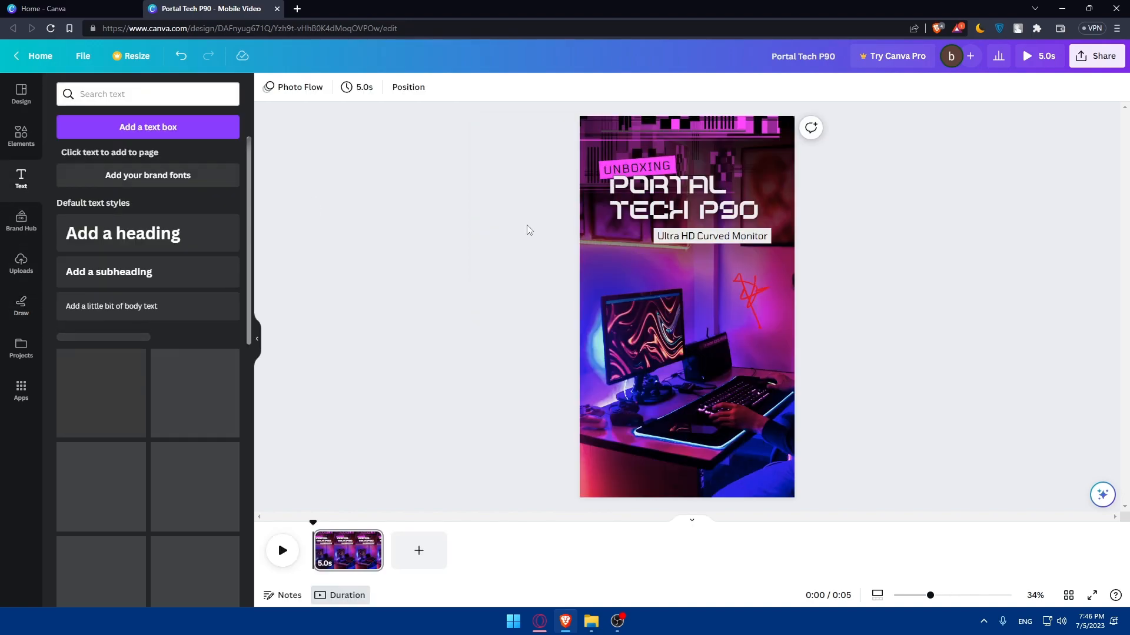
{"action": "left_click", "coordinate": [624, 253]}
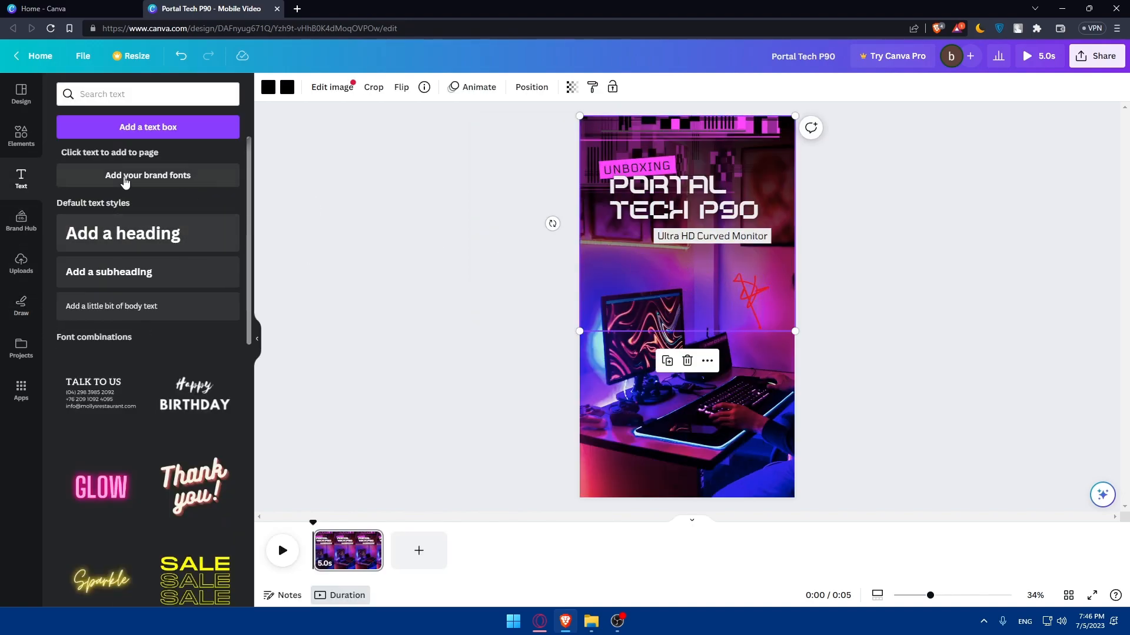
{"action": "left_click", "coordinate": [110, 244]}
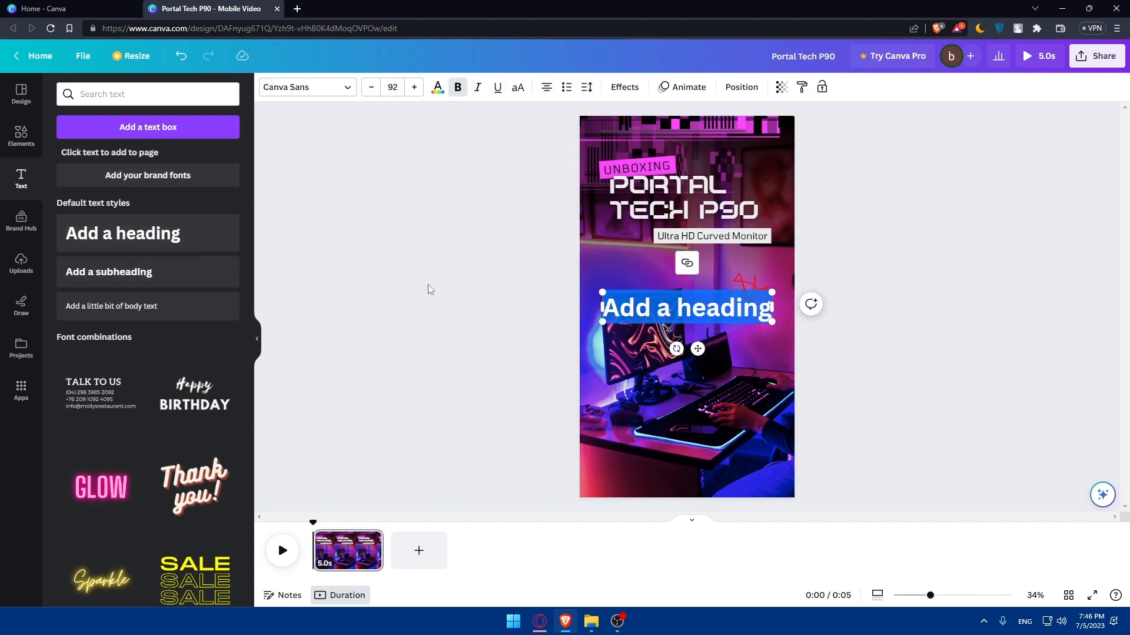
{"action": "type", "text": "Test"}
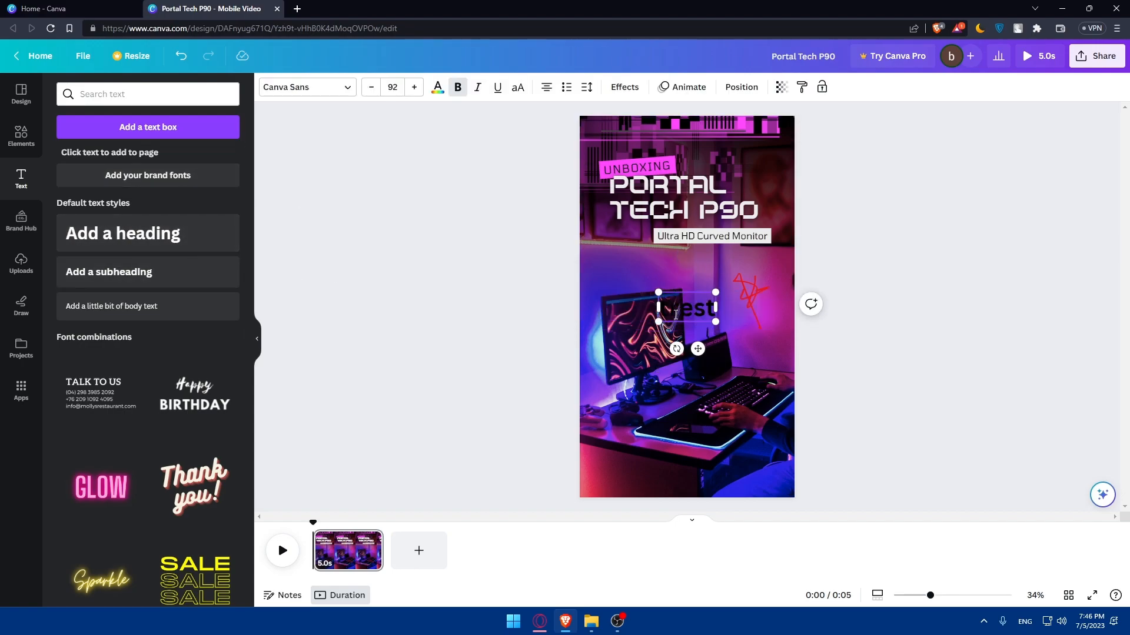
{"action": "key", "text": "BackSpace"}
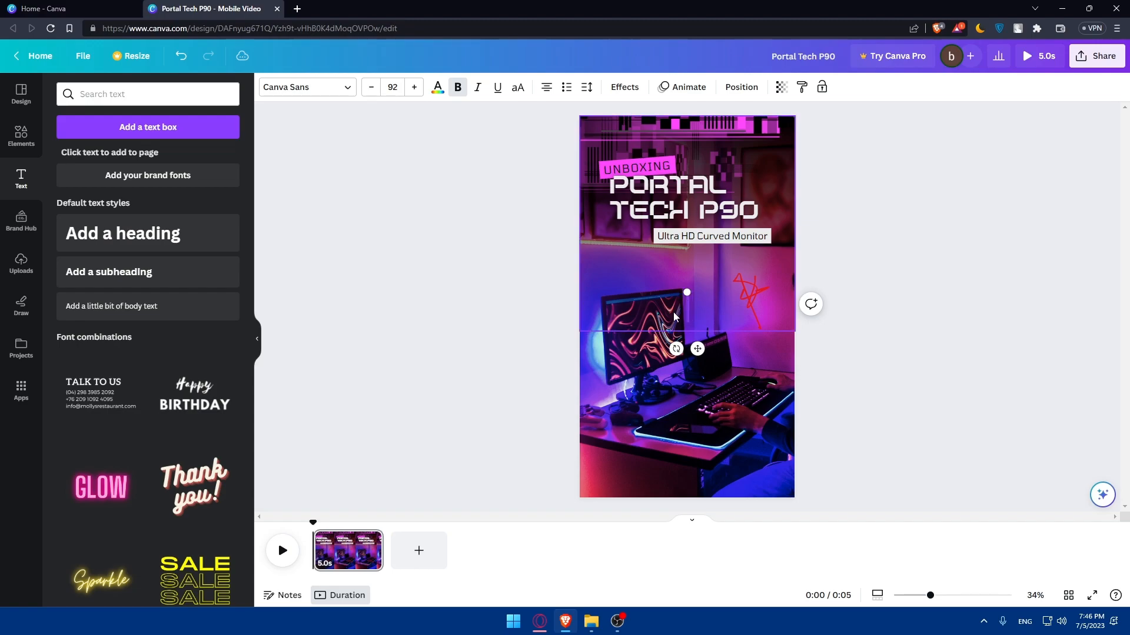
{"action": "type", "text": "t"}
{"action": "key", "text": "Return"}
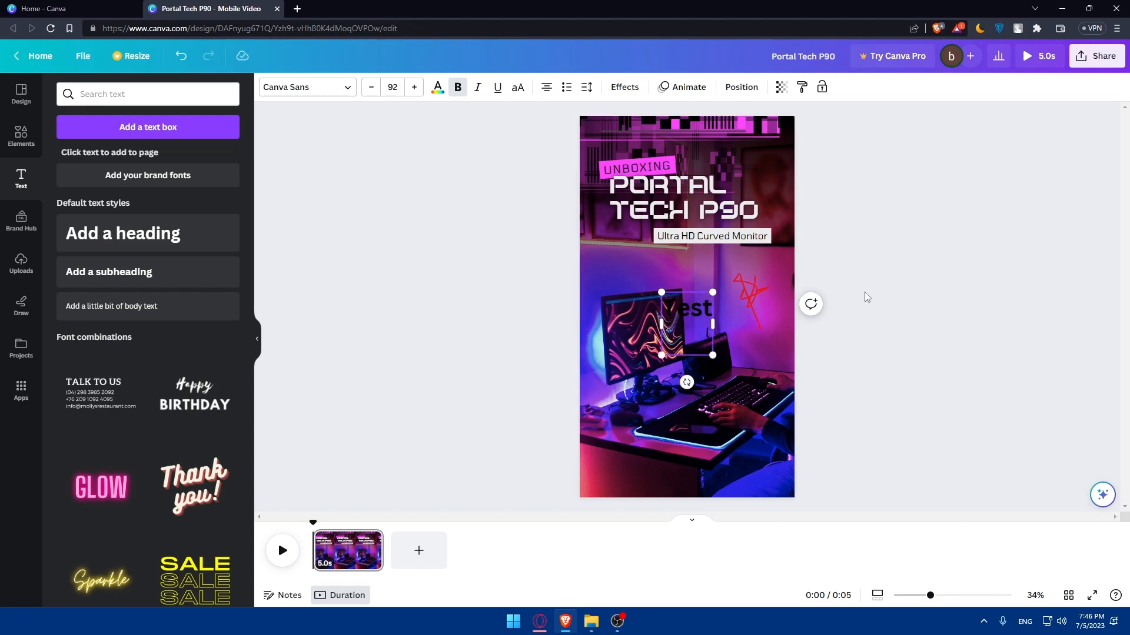
Move the Test heading to the left edge just below the Ultra HD Curved Monitor label.
{"action": "left_click", "coordinate": [686, 291]}
{"action": "left_click", "coordinate": [689, 292]}
{"action": "left_click_drag", "start_coordinate": [690, 290], "coordinate": [598, 261]}
{"action": "left_click", "coordinate": [461, 305]}
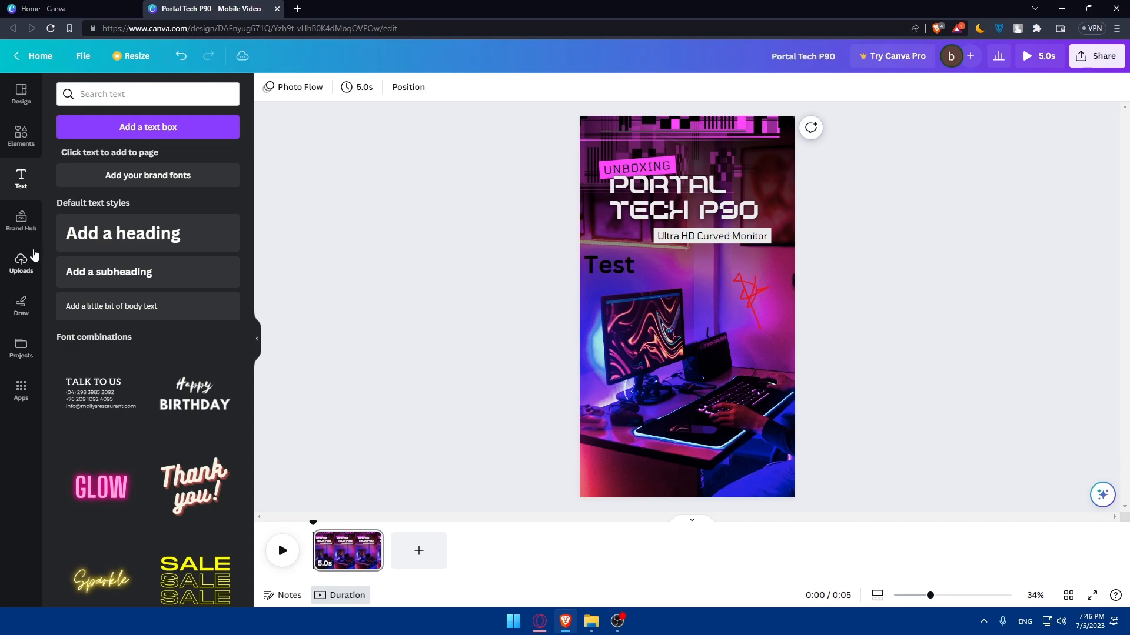
Browse the Brand Hub and Projects panels and the project filter options.
{"action": "left_click", "coordinate": [27, 218]}
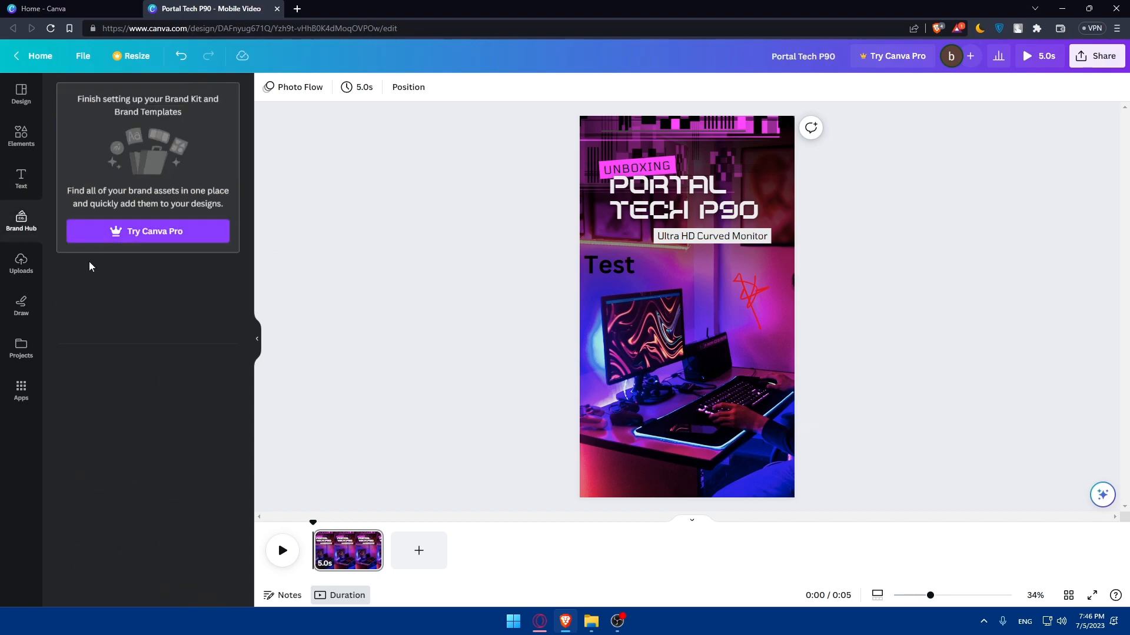
{"action": "left_click", "coordinate": [28, 347]}
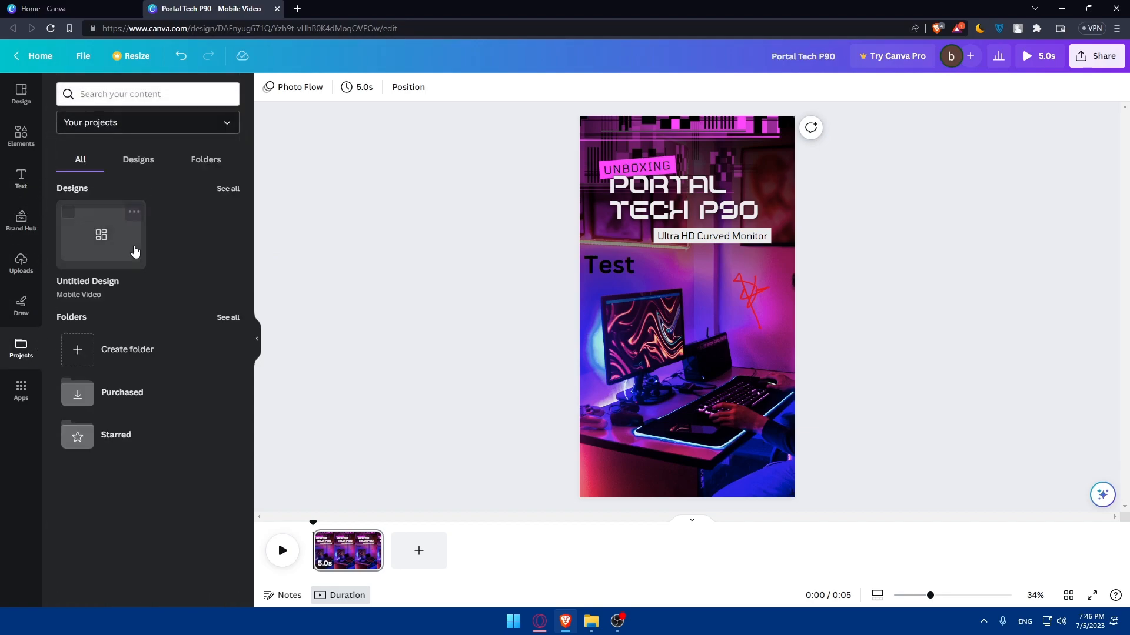
{"action": "left_click", "coordinate": [132, 130]}
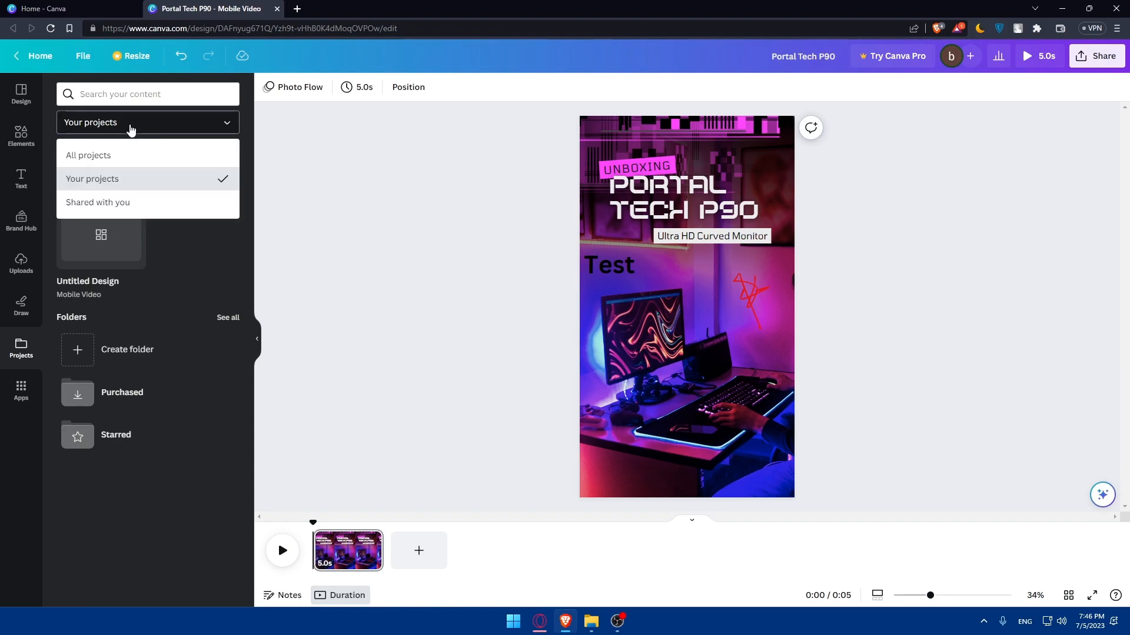
{"action": "left_click", "coordinate": [131, 126]}
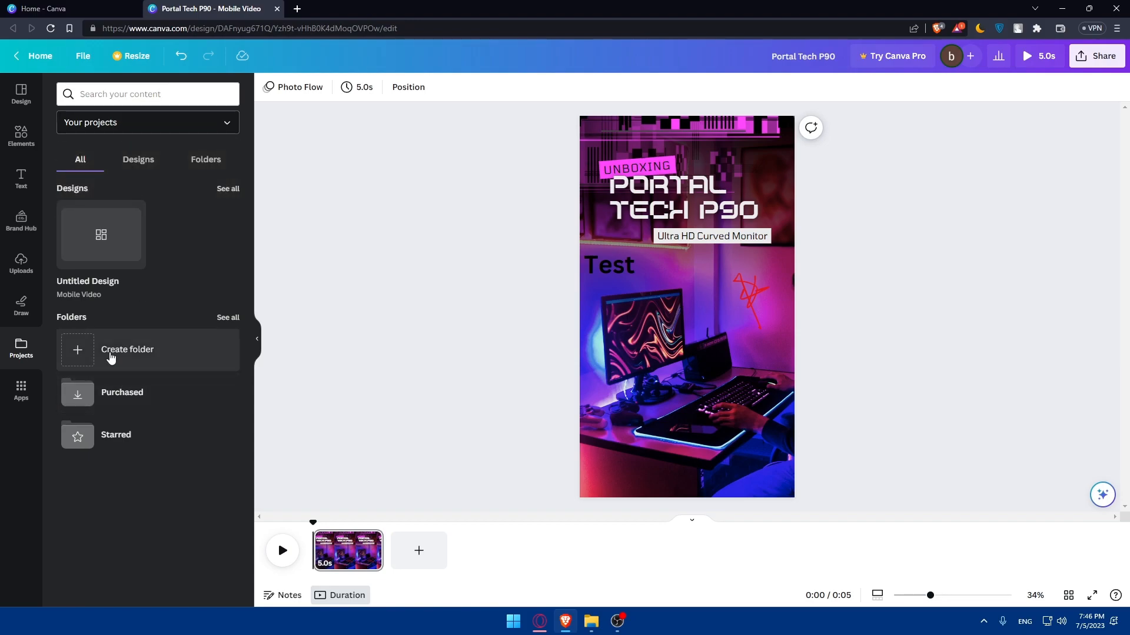
Add an orange racket sticker from Elements and position it above the monitor next to the red scribble.
{"action": "left_click", "coordinate": [27, 143]}
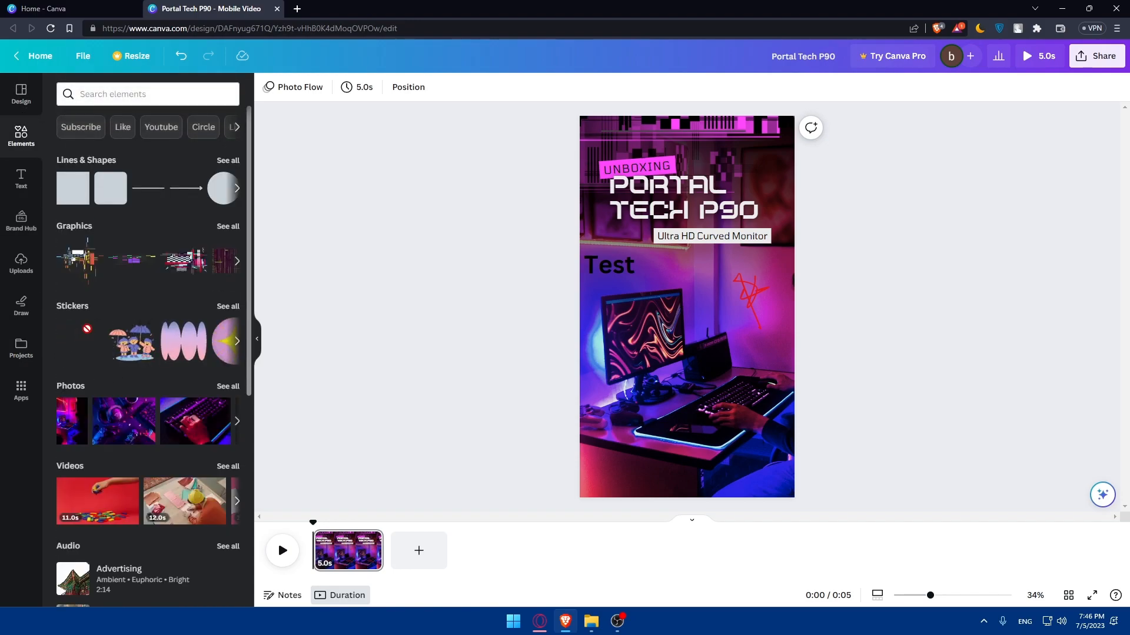
{"action": "left_click_drag", "start_coordinate": [589, 333], "coordinate": [765, 367]}
{"action": "left_click_drag", "start_coordinate": [854, 461], "coordinate": [752, 374]}
{"action": "left_click_drag", "start_coordinate": [717, 335], "coordinate": [712, 301]}
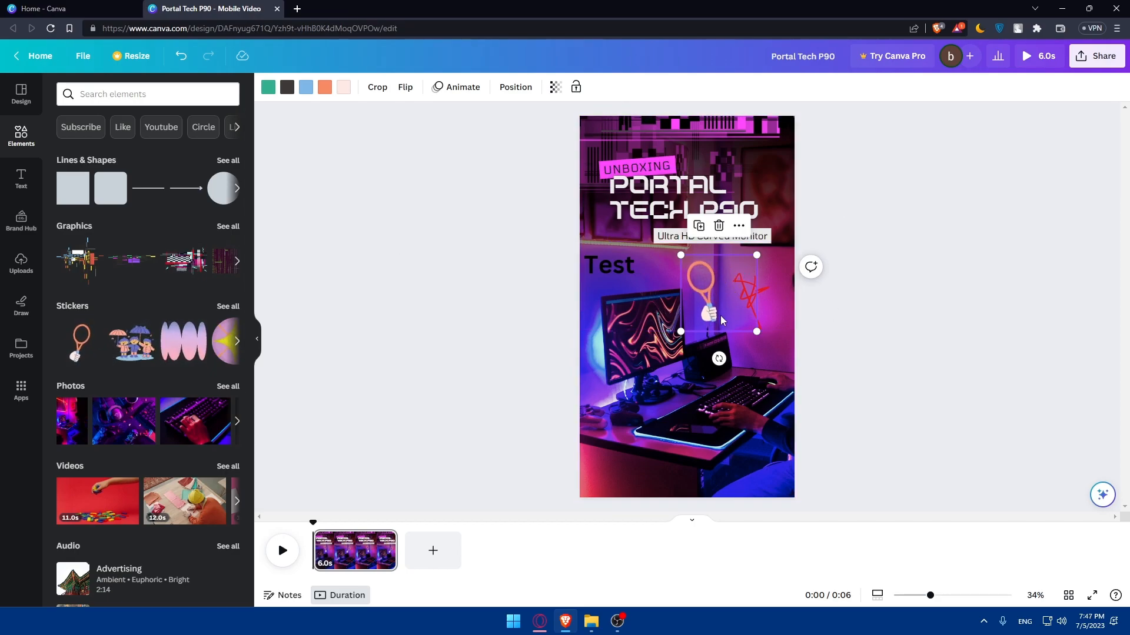
Go to the Projects page from the home page, open the Portal Tech P90 design, and return to Projects.
{"action": "left_click", "coordinate": [484, 419]}
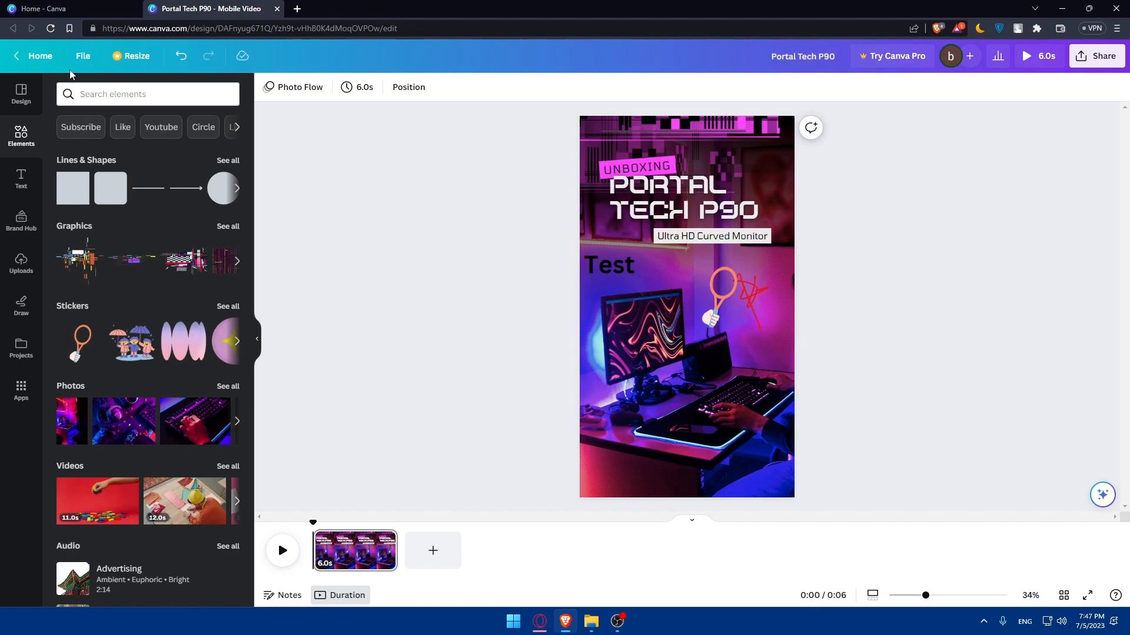
{"action": "left_click", "coordinate": [38, 57]}
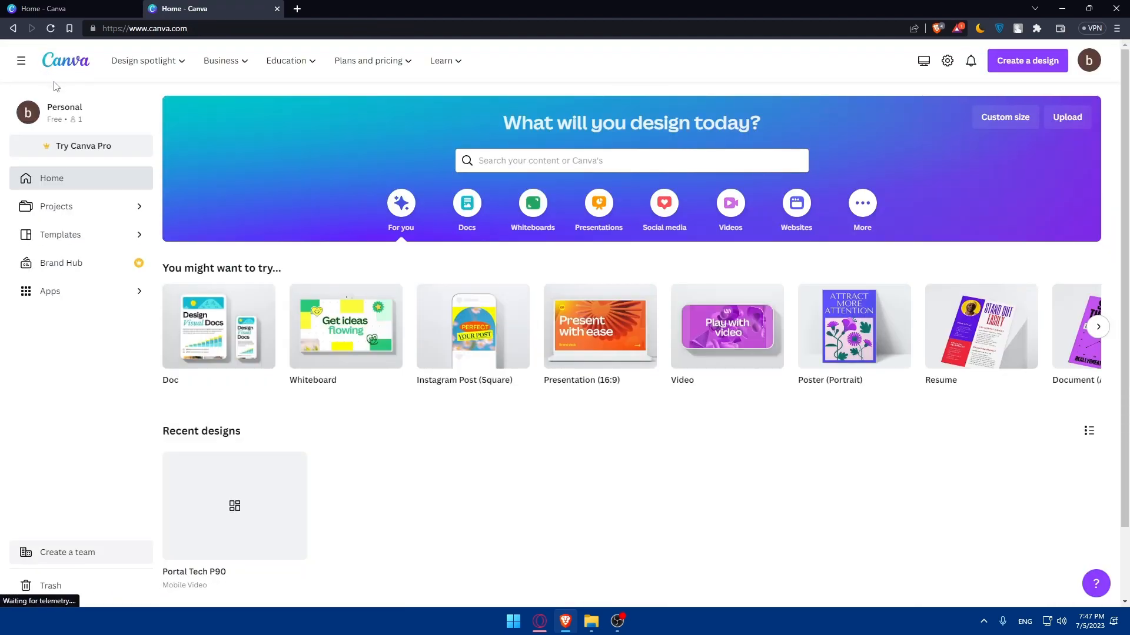
{"action": "left_click", "coordinate": [80, 210]}
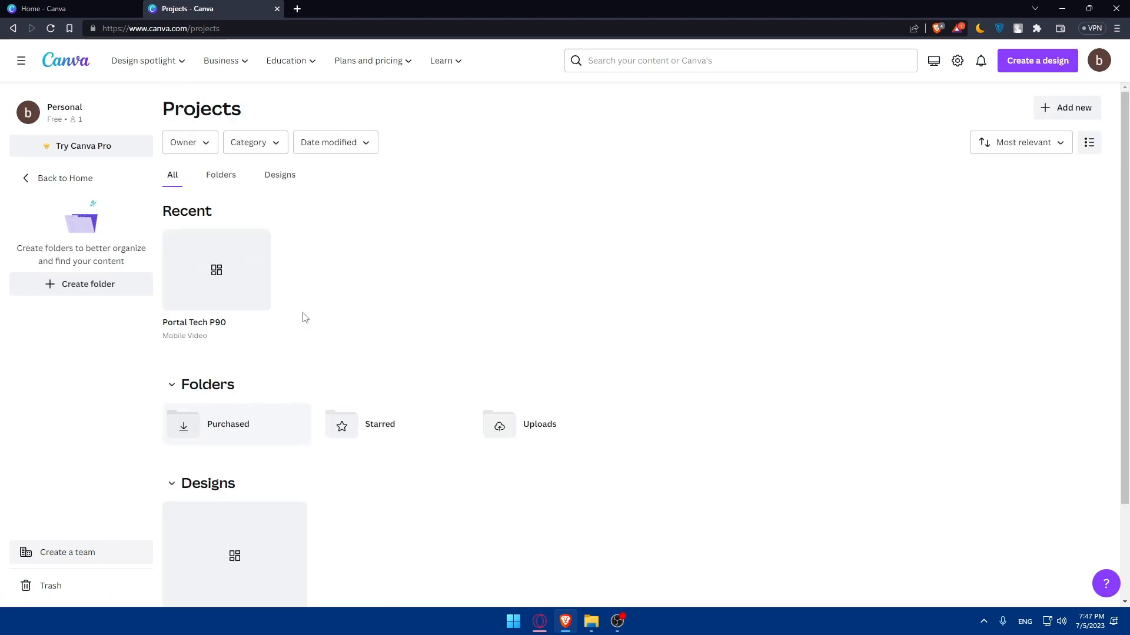
{"action": "left_click", "coordinate": [218, 268]}
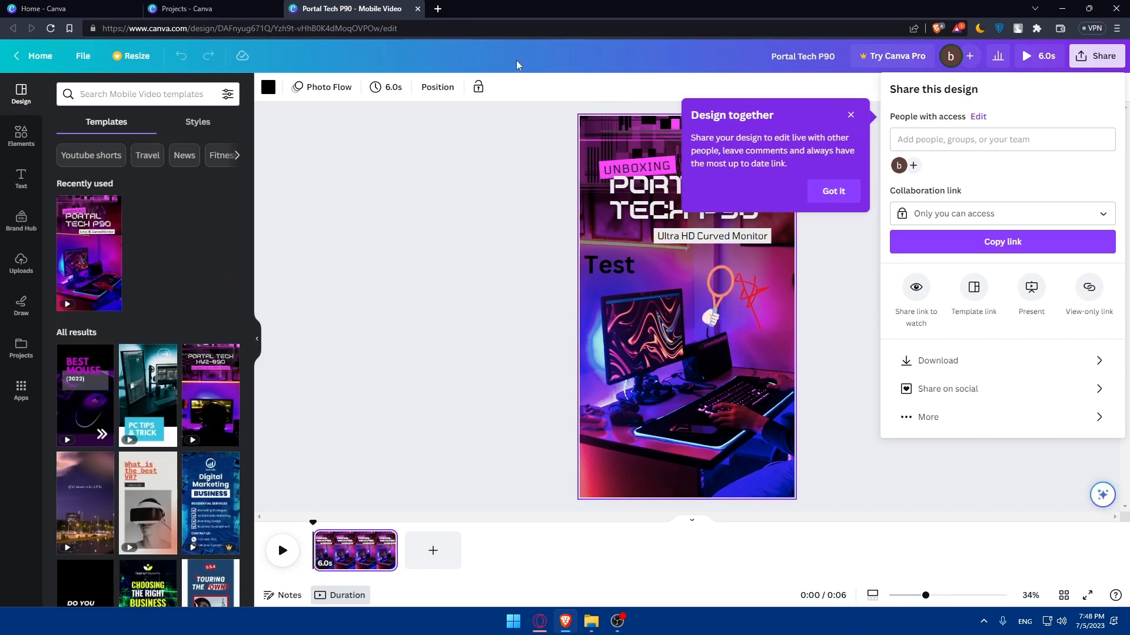
{"action": "left_click", "coordinate": [416, 9]}
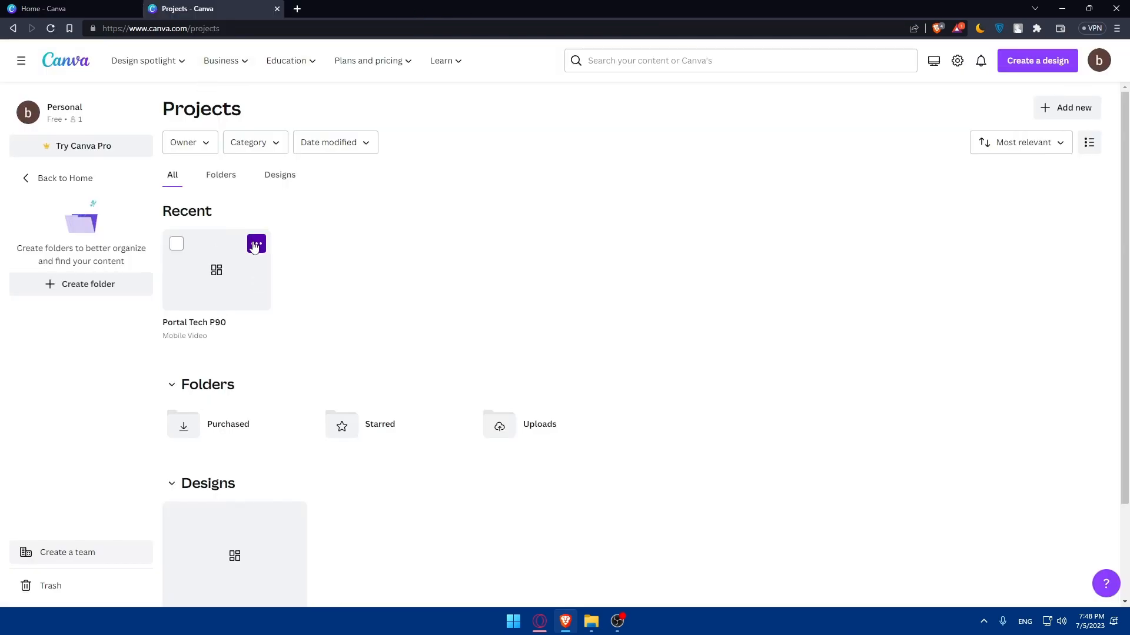
Make a copy of the Portal Tech P90 design from the Projects page.
{"action": "left_click", "coordinate": [256, 244]}
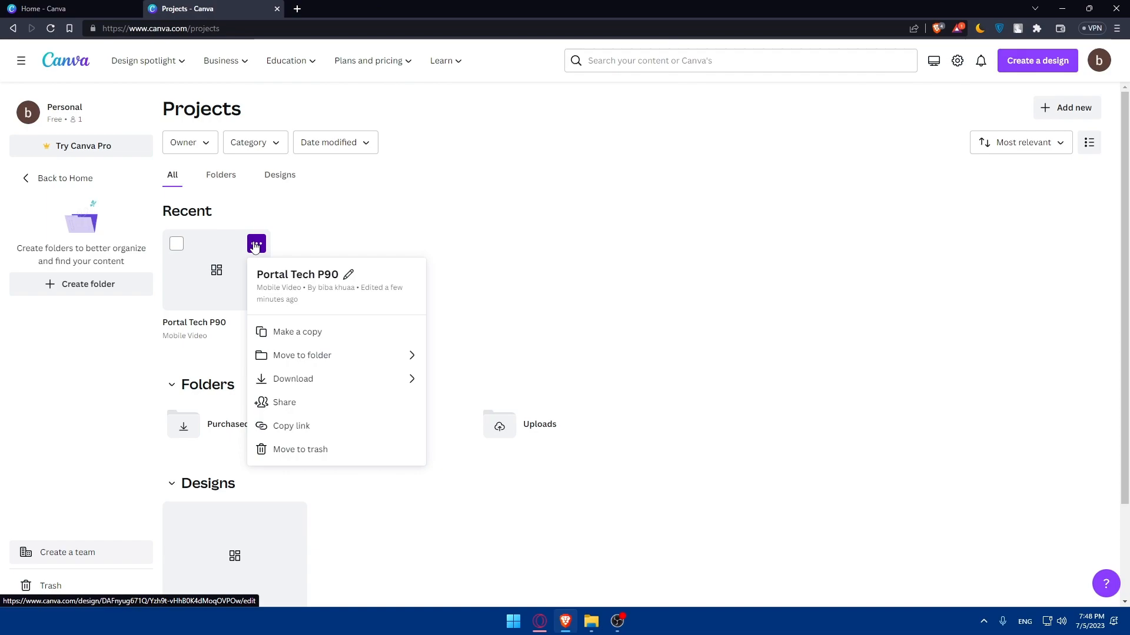
{"action": "left_click", "coordinate": [320, 334]}
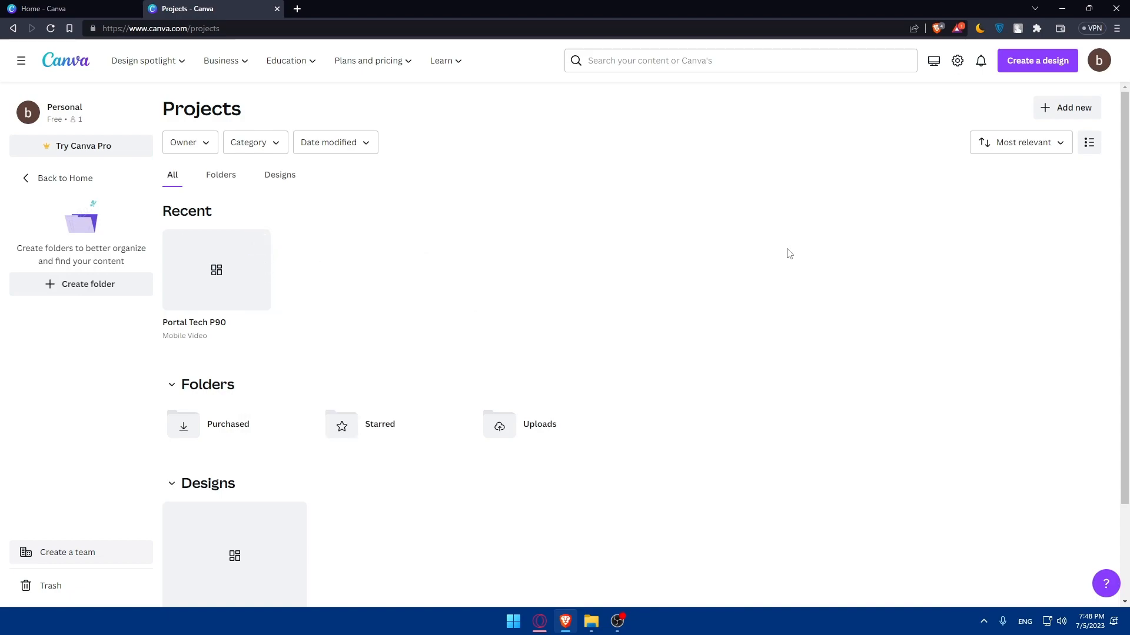
{"action": "left_click", "coordinate": [256, 243]}
{"action": "left_click", "coordinate": [325, 331]}
{"action": "scroll", "coordinate": [358, 313], "scroll_direction": "down", "scroll_amount": 2}
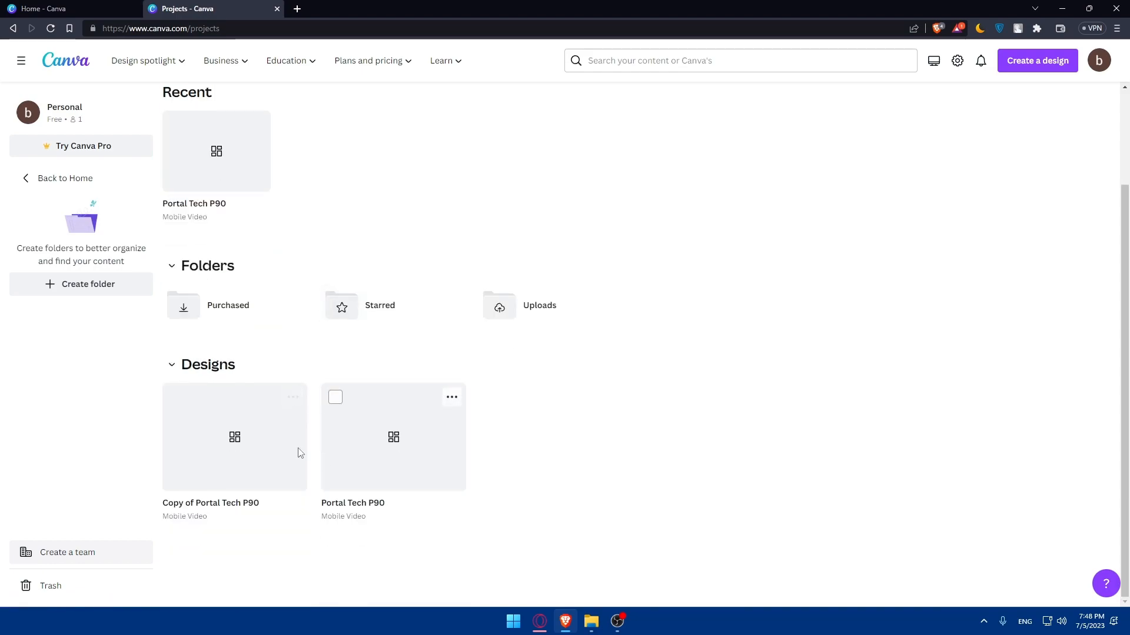
Open the Copy of Portal Tech P90 design in the editor.
{"action": "left_click", "coordinate": [451, 397]}
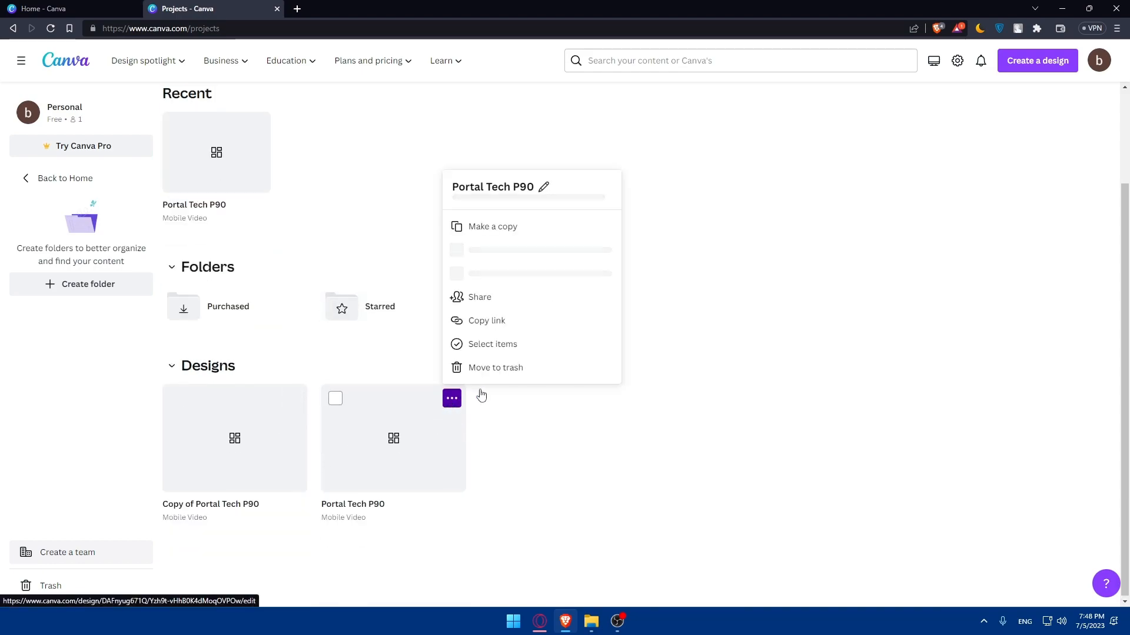
{"action": "left_click", "coordinate": [557, 433]}
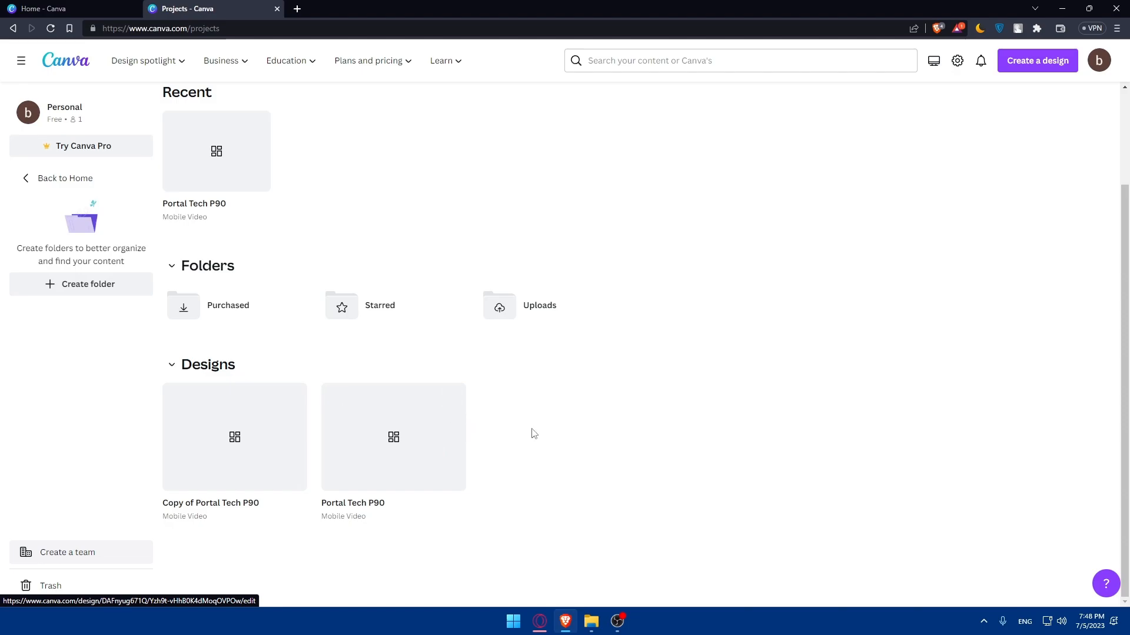
{"action": "left_click", "coordinate": [252, 456]}
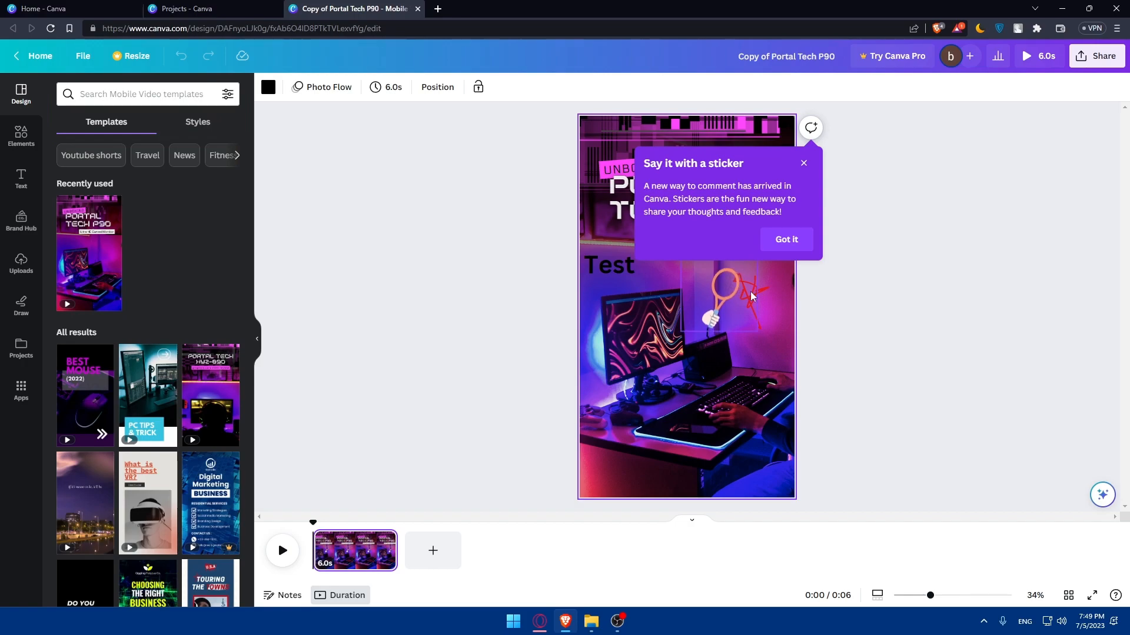
Browse the share-on-social publishing options for the copied design.
{"action": "left_click", "coordinate": [1104, 64]}
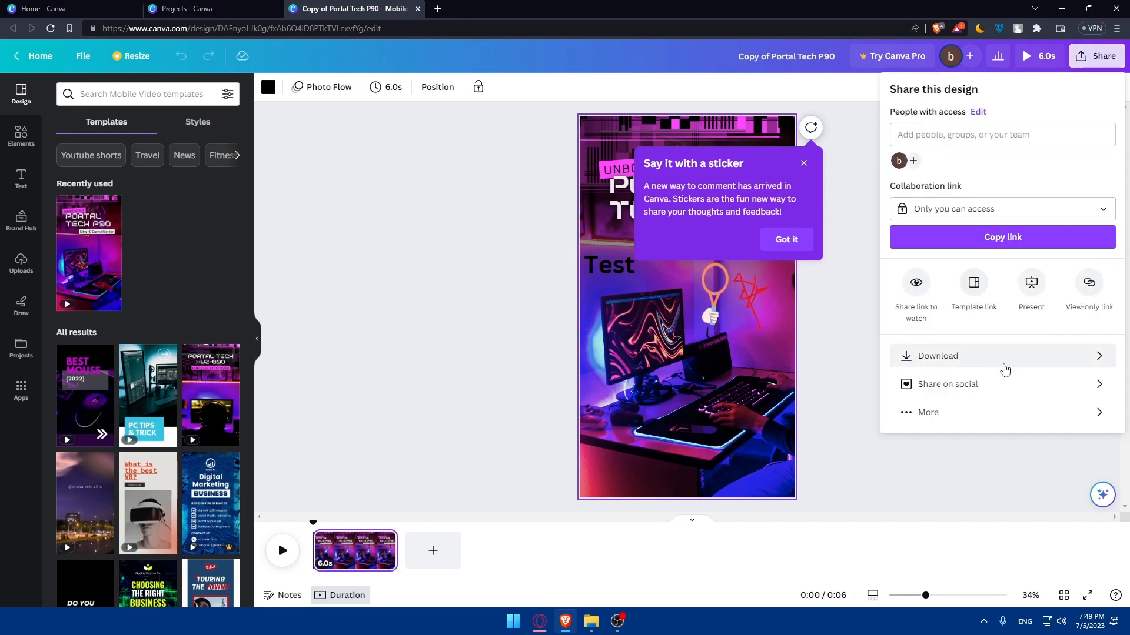
{"action": "left_click", "coordinate": [1030, 384]}
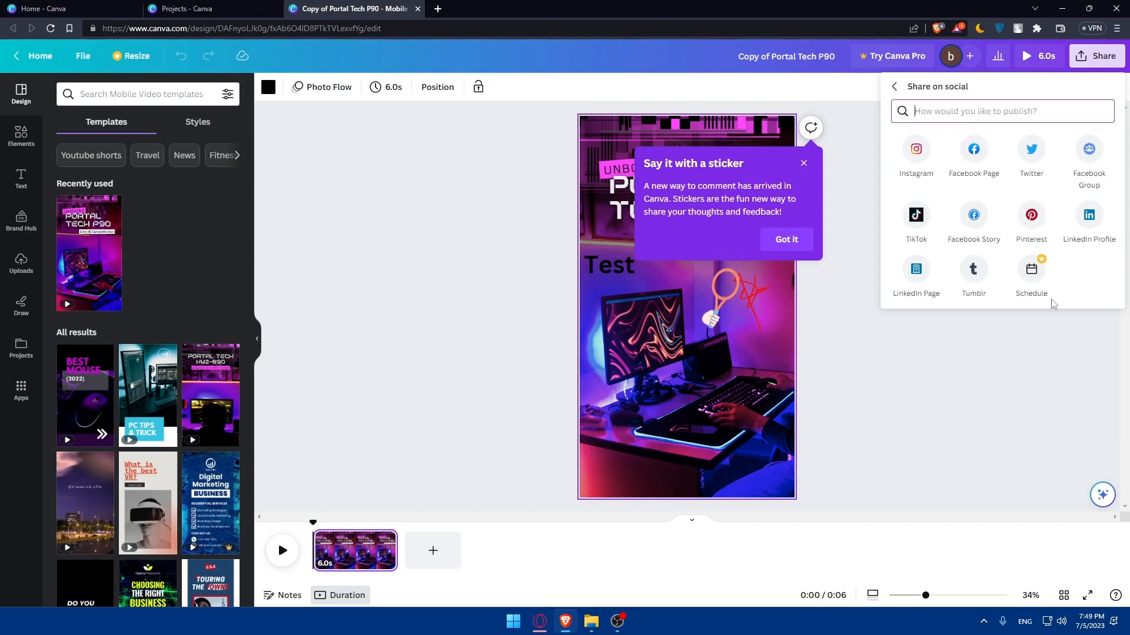
{"action": "left_click", "coordinate": [1014, 346]}
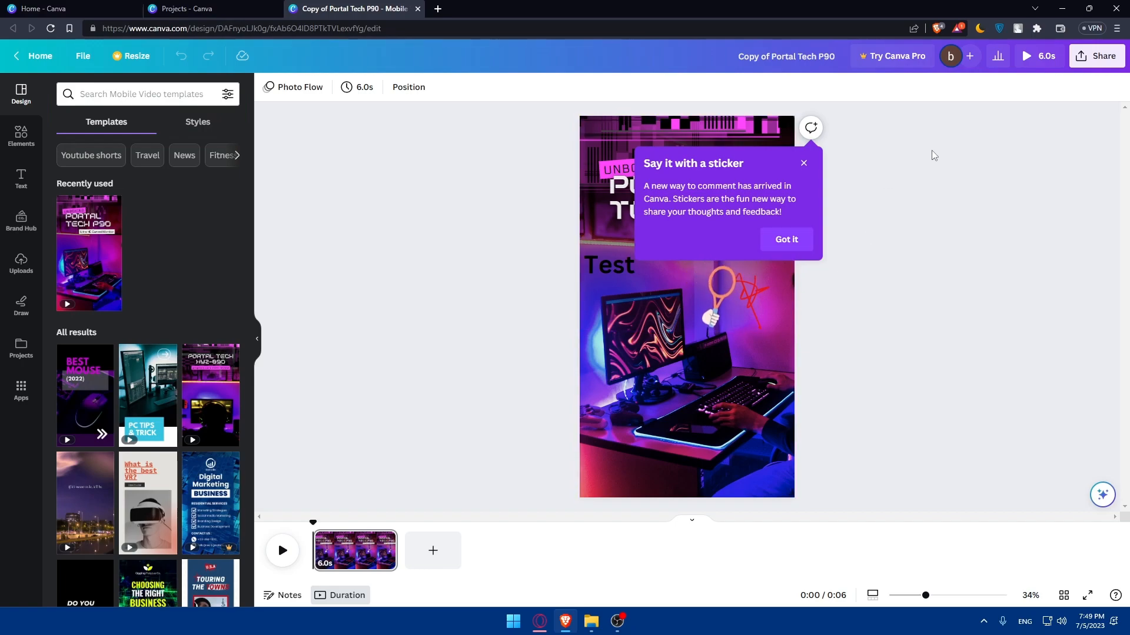
Try to download the design as an MP4 Video at 1080p quality.
{"action": "left_click", "coordinate": [1095, 56]}
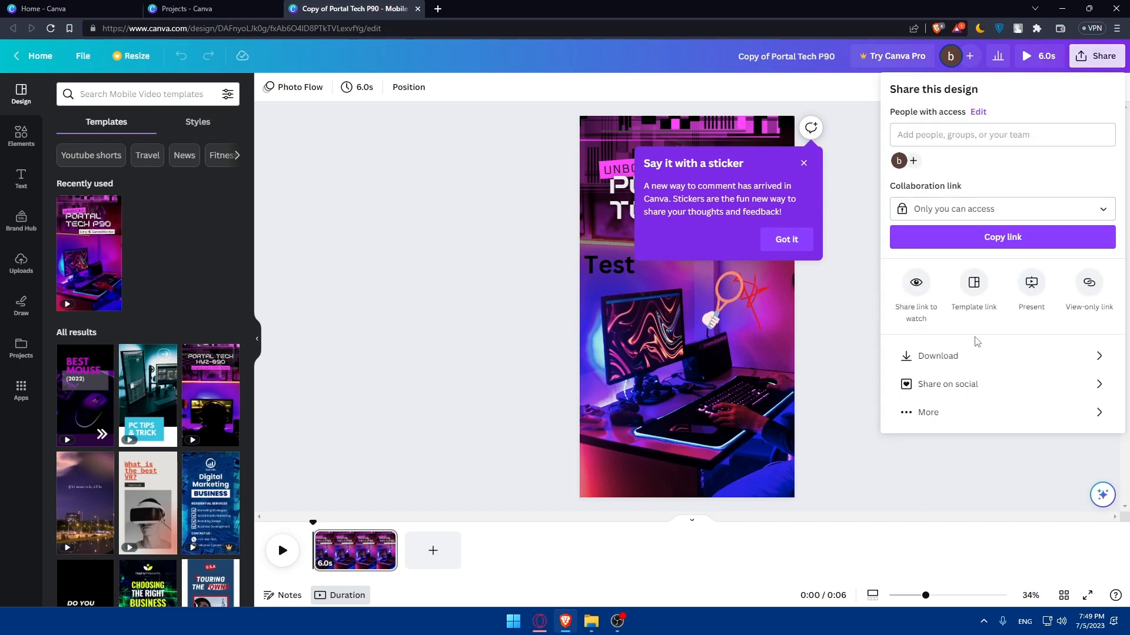
{"action": "left_click", "coordinate": [978, 357]}
{"action": "left_click", "coordinate": [1016, 139]}
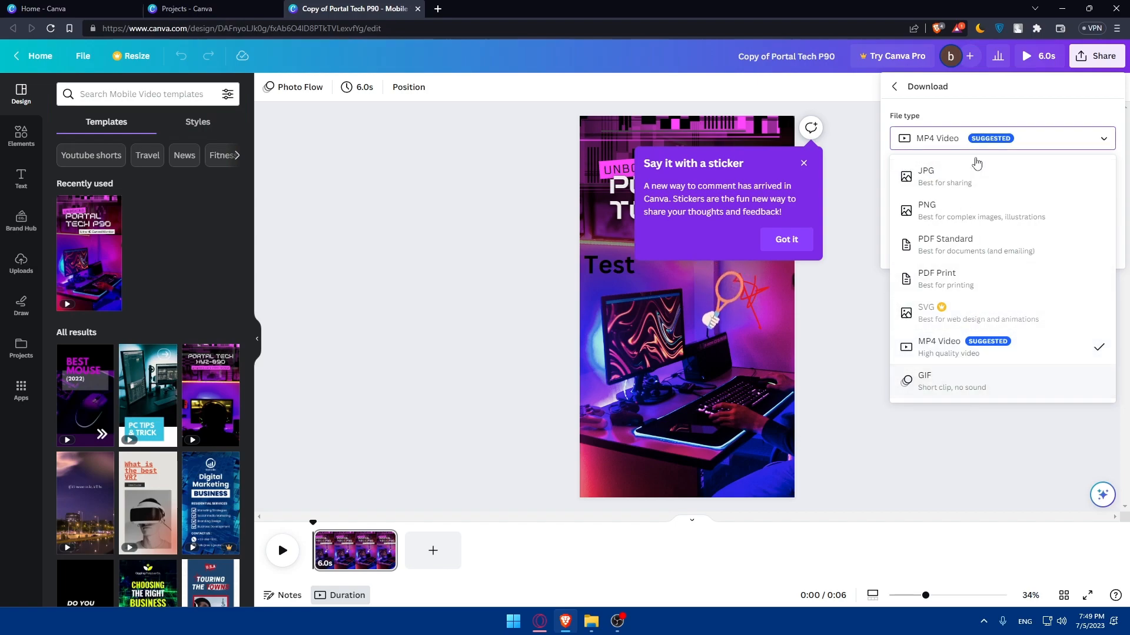
{"action": "left_click", "coordinate": [954, 348]}
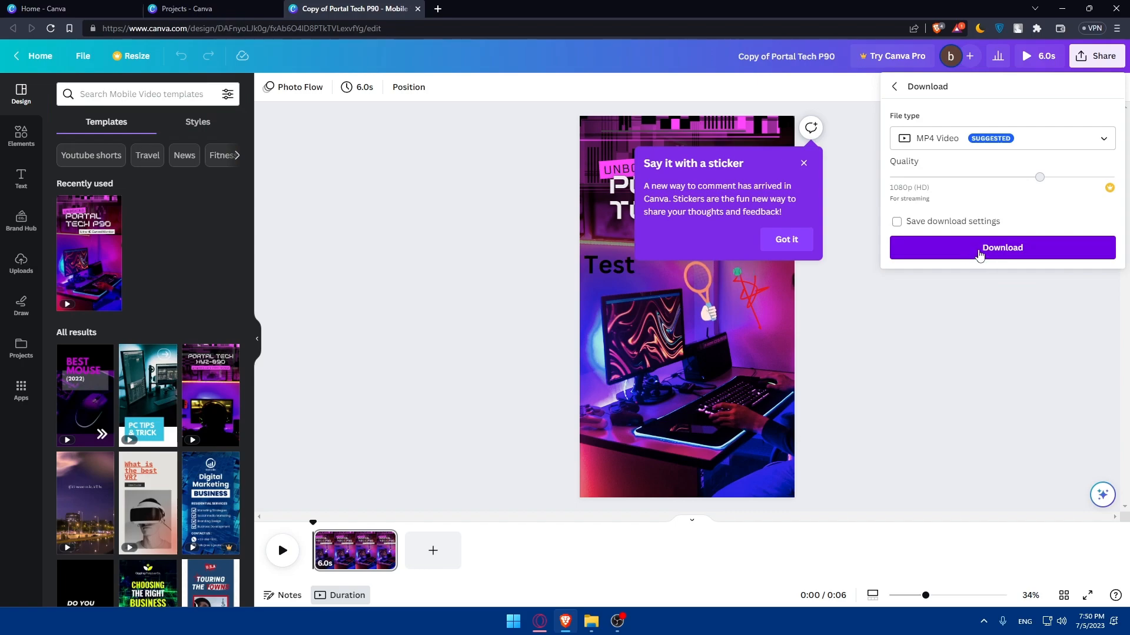
{"action": "left_click", "coordinate": [1010, 175]}
{"action": "left_click", "coordinate": [855, 161]}
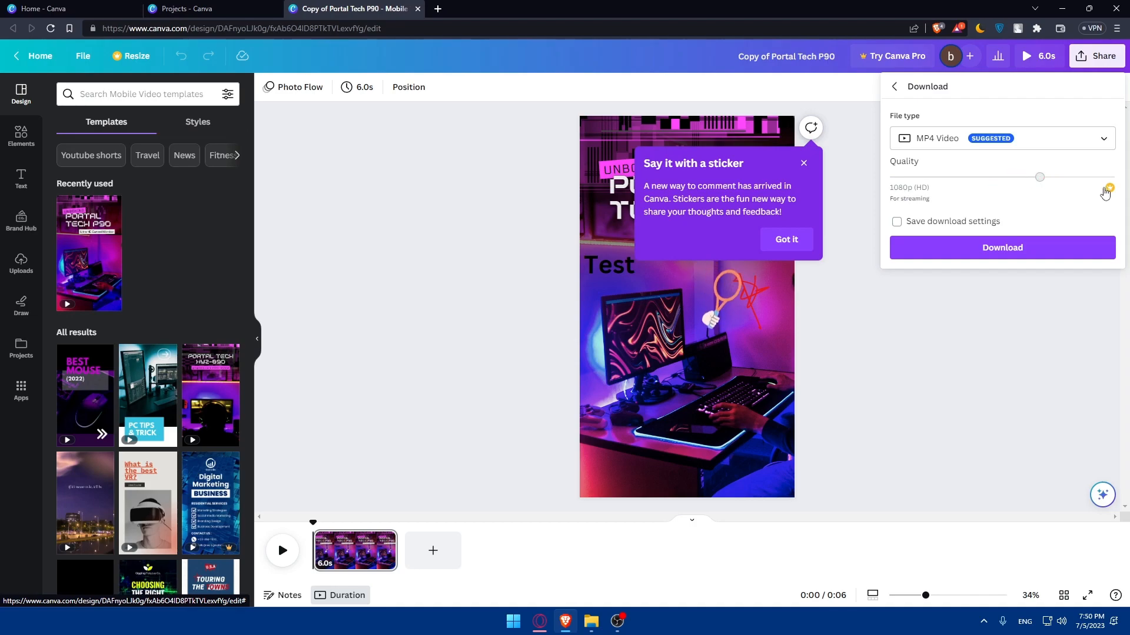
{"action": "left_click", "coordinate": [1005, 351]}
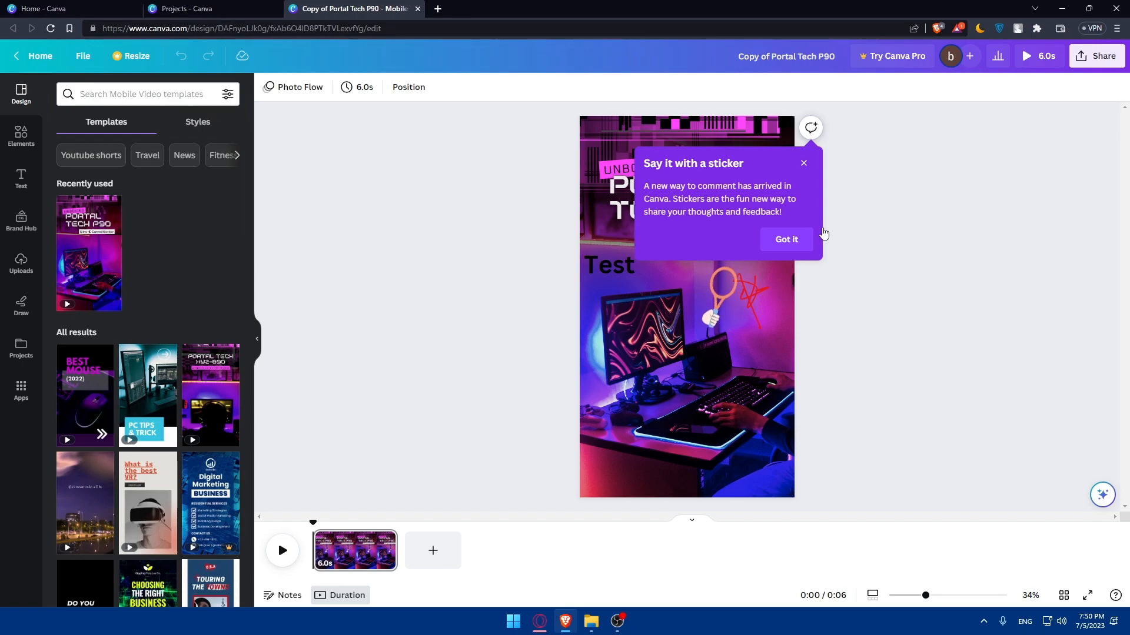
Open youtube.com in a new browser tab.
{"action": "left_click", "coordinate": [438, 9]}
{"action": "type", "text": "youtube.co9m"}
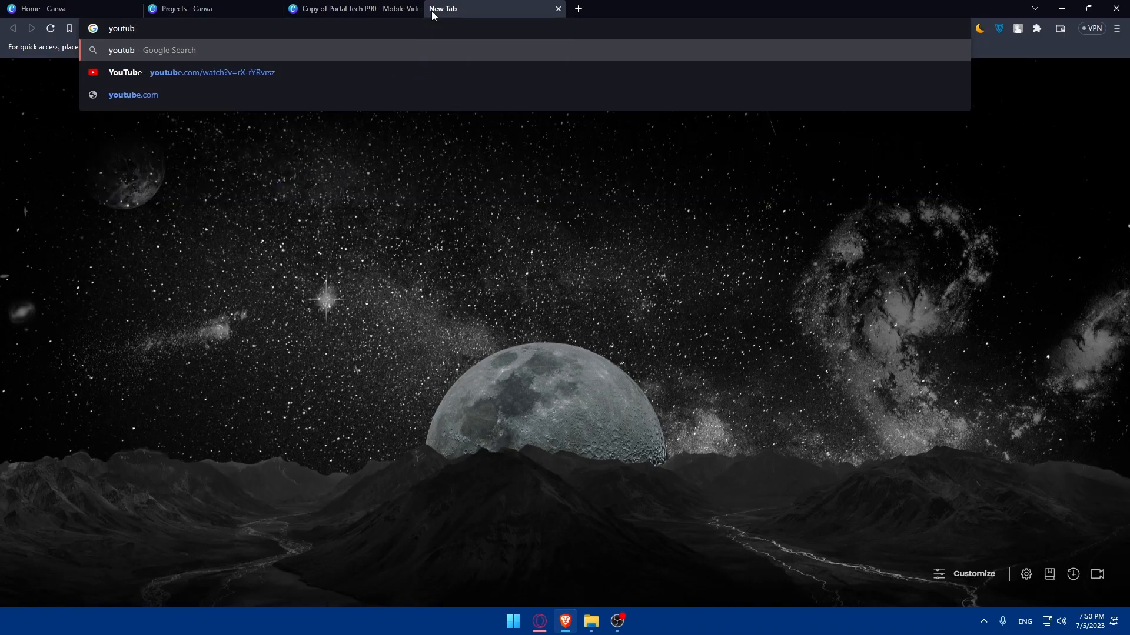
{"action": "key", "text": "BackSpace"}
{"action": "key", "text": "BackSpace"}
{"action": "type", "text": "m"}
{"action": "key", "text": "Return"}
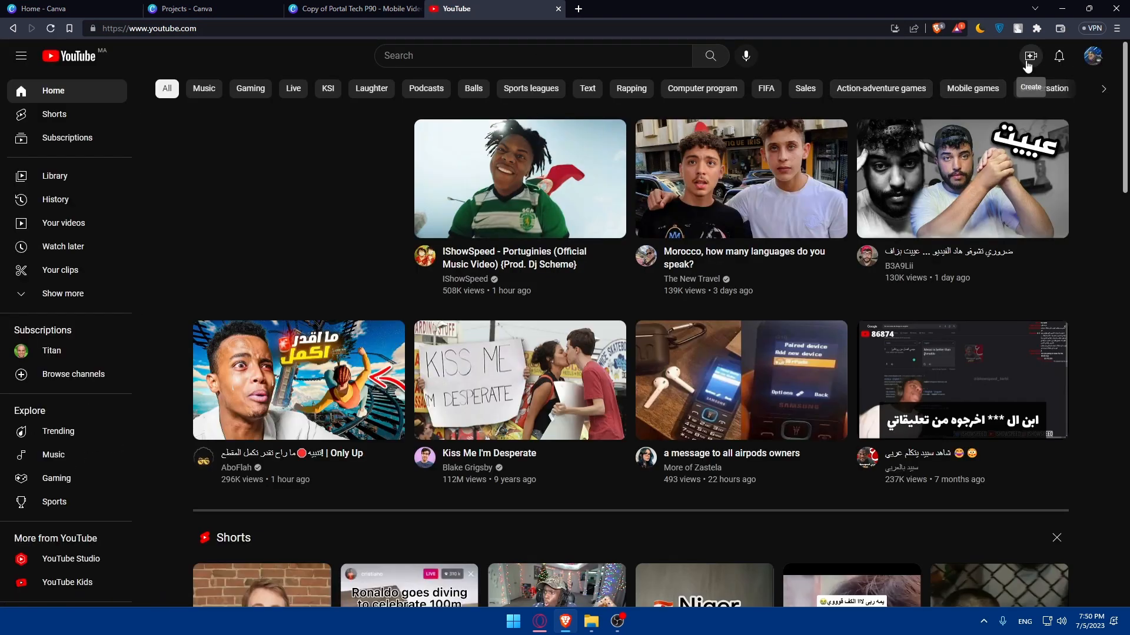
Try to upload a video file from the Downloads folder in YouTube Studio.
{"action": "left_click", "coordinate": [1030, 57]}
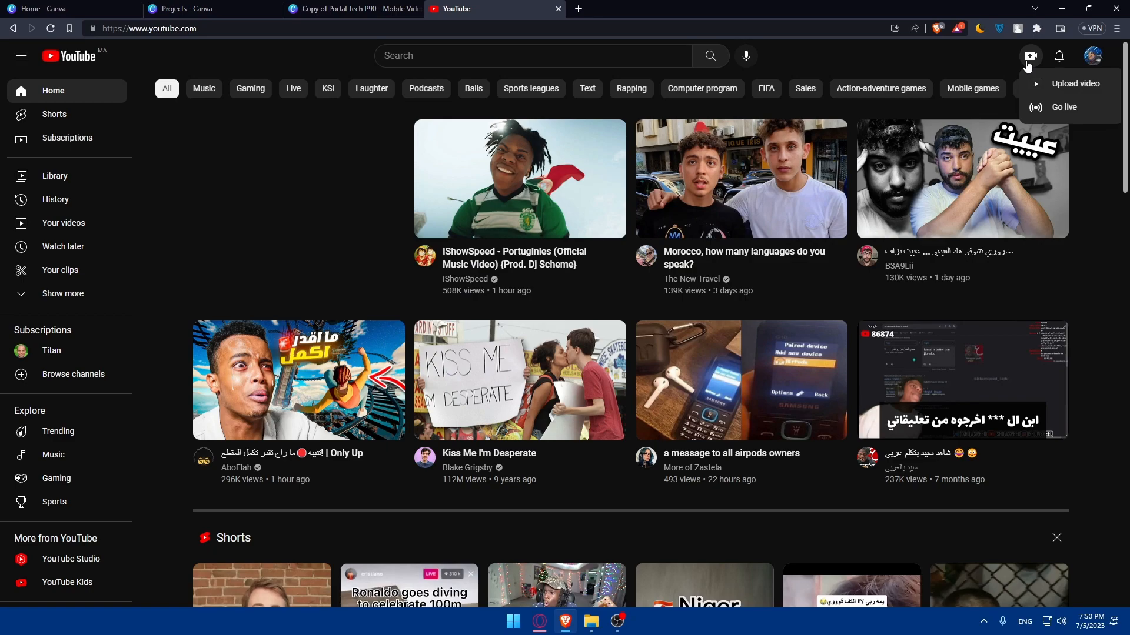
{"action": "left_click", "coordinate": [1060, 84]}
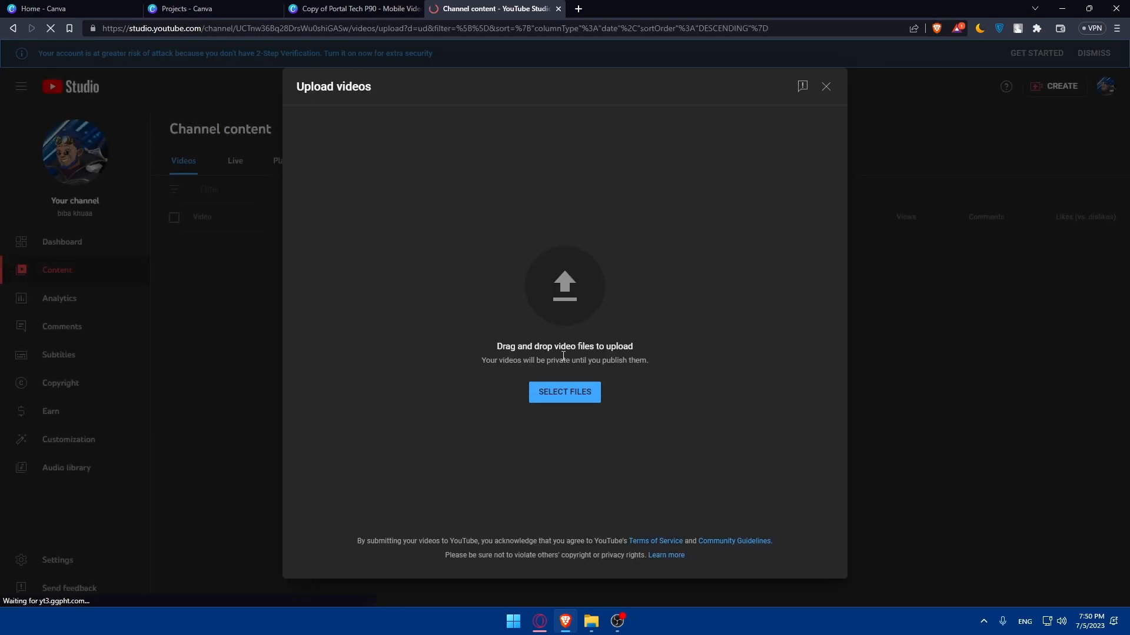
{"action": "left_click", "coordinate": [559, 399]}
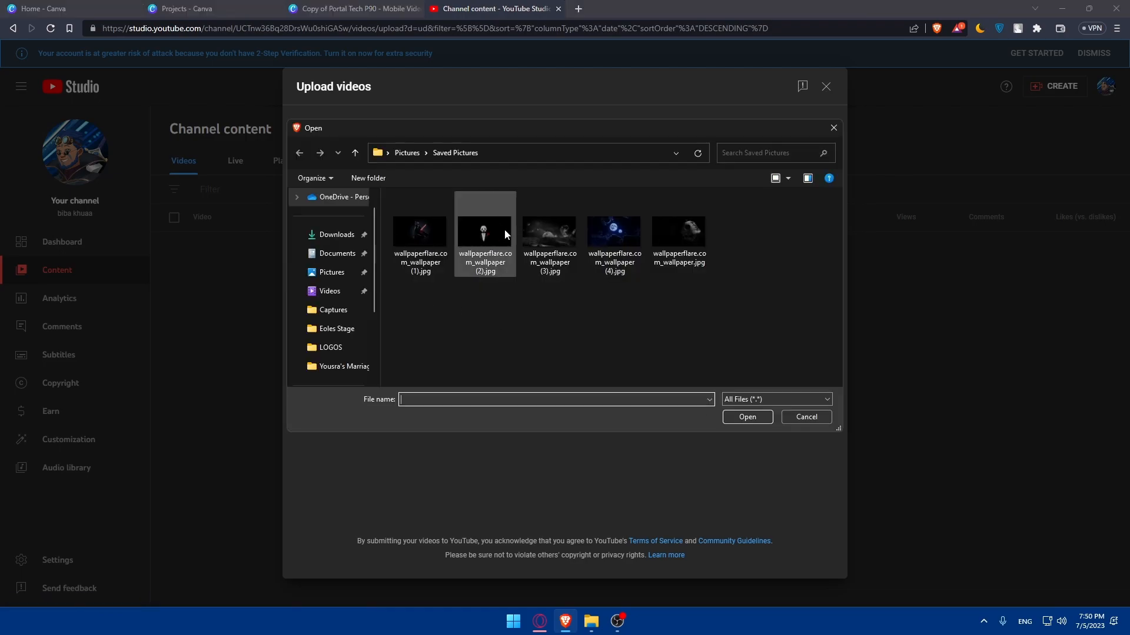
{"action": "left_click", "coordinate": [336, 235]}
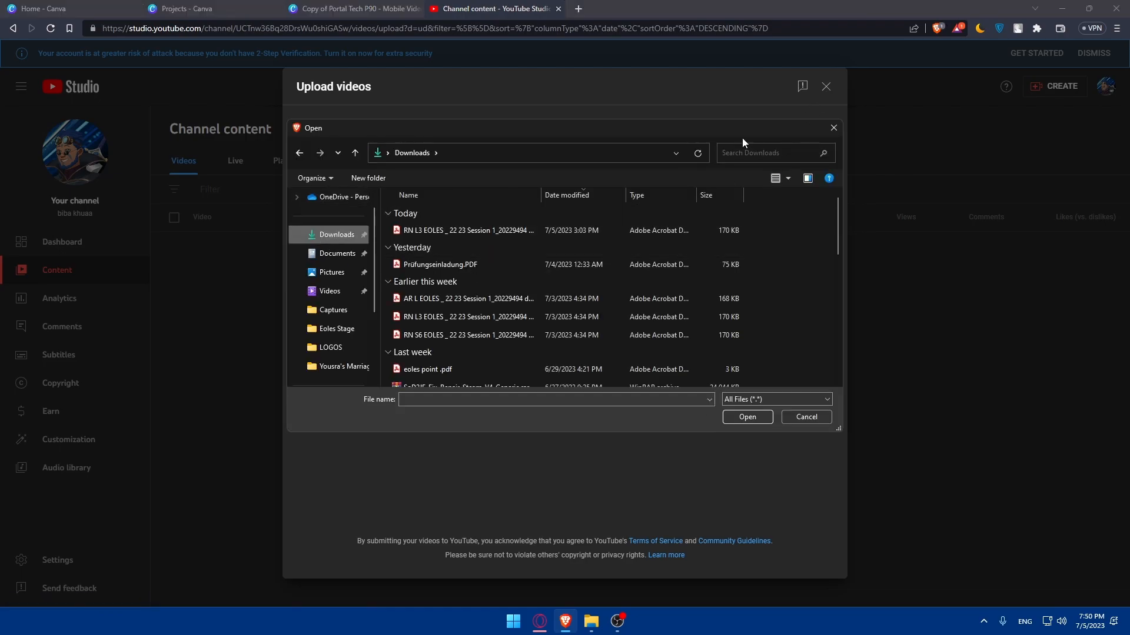
{"action": "left_click", "coordinate": [833, 128]}
{"action": "left_click", "coordinate": [827, 89]}
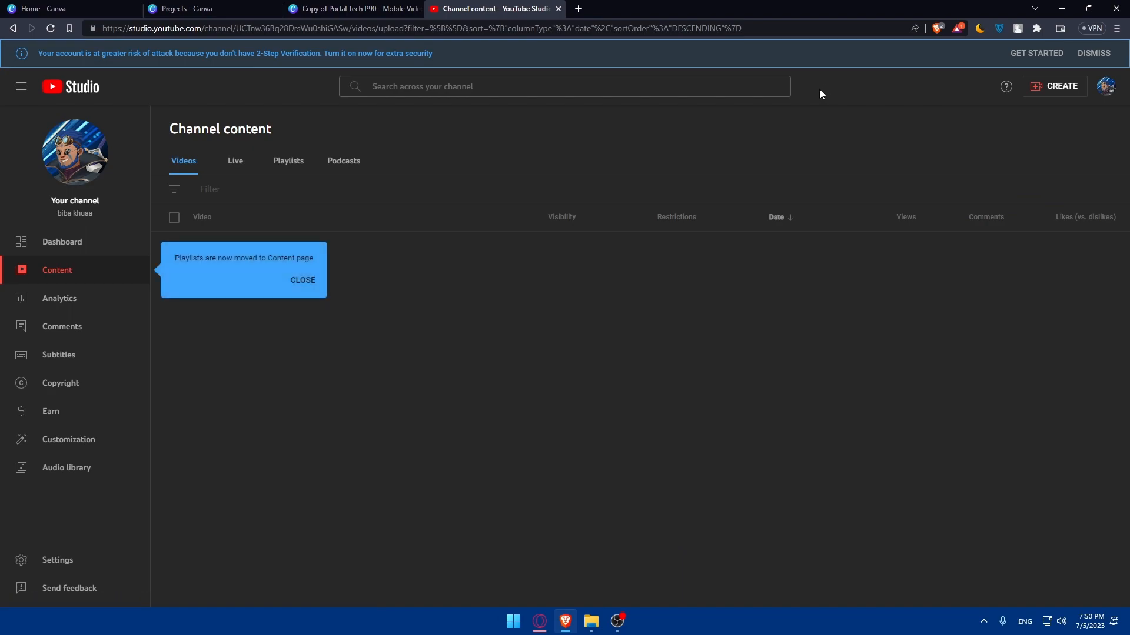
Dismiss the playlists notice and examine the channel's video list.
{"action": "left_click", "coordinate": [302, 280]}
{"action": "left_click", "coordinate": [337, 262]}
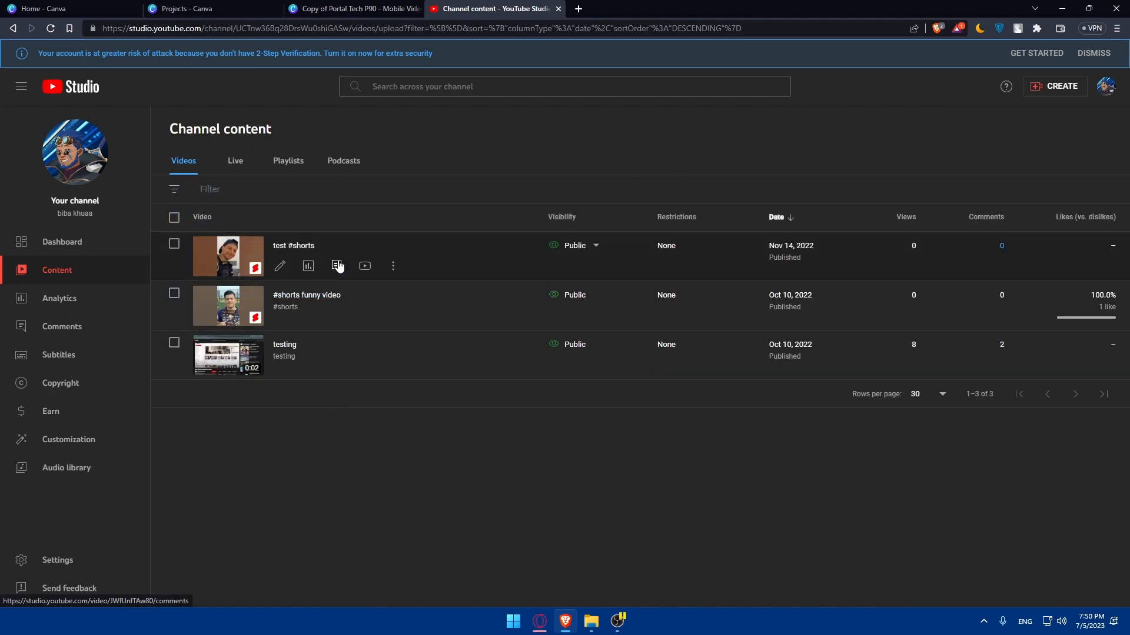